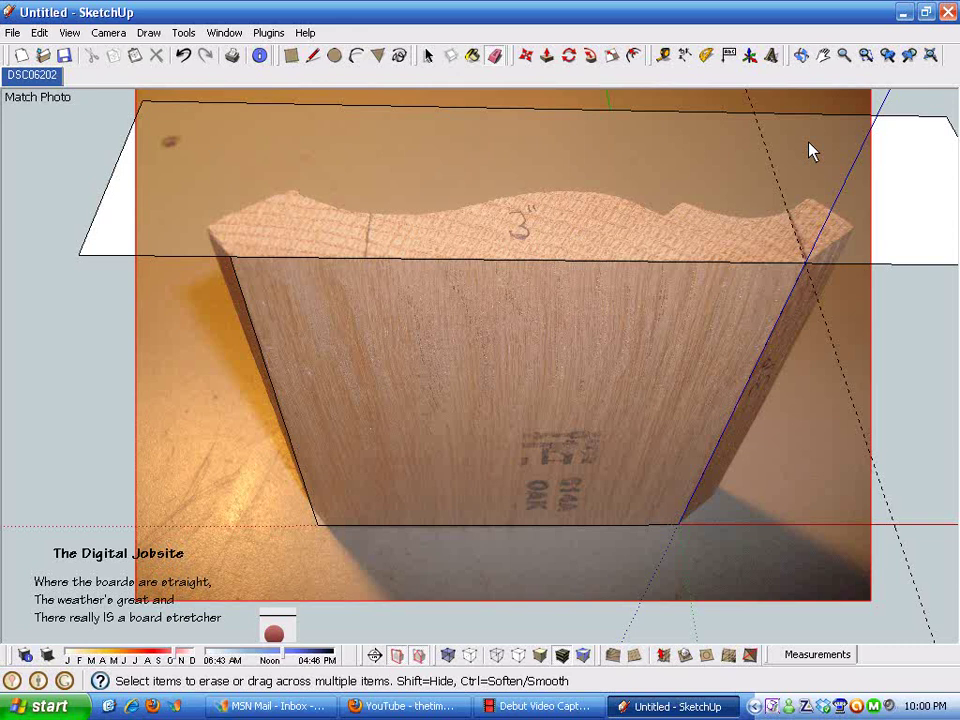
- Place a 37° Protractor guide through the board's upper right corner, measured from its top edge
left_click(706, 56)
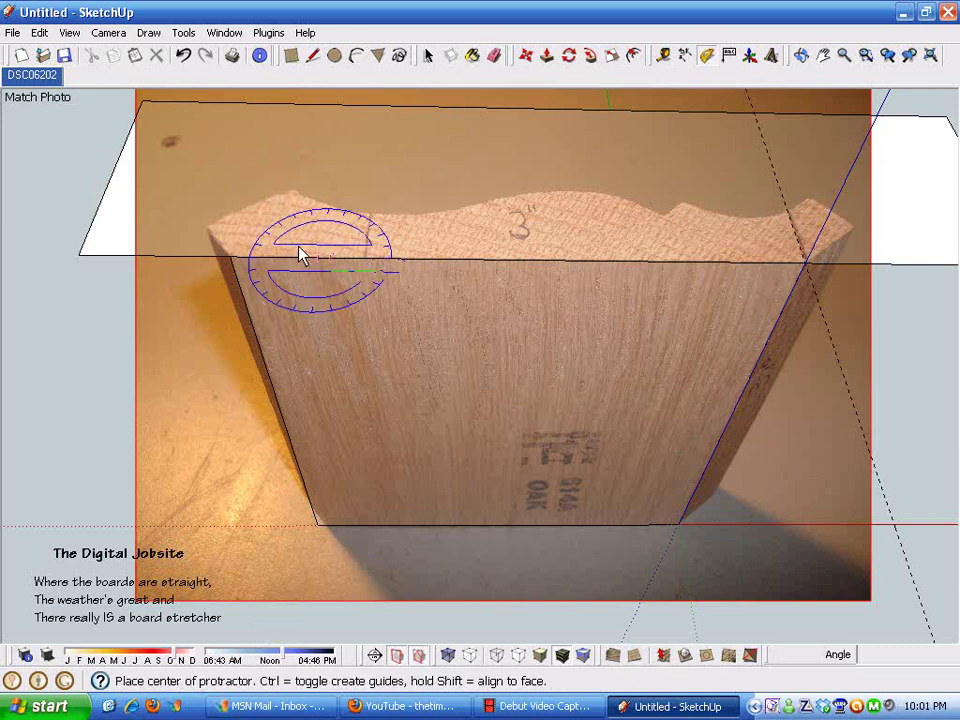
scroll(130, 185, "down", 1)
scroll(874, 214, "up", 5)
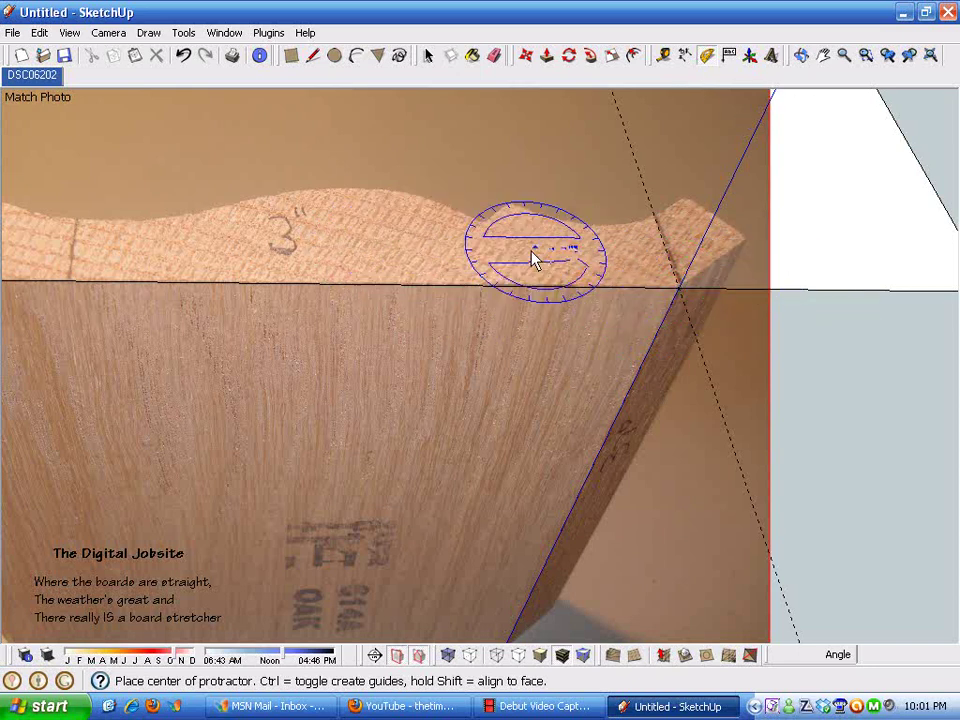
scroll(470, 245, "up", 2)
scroll(640, 310, "up", 3)
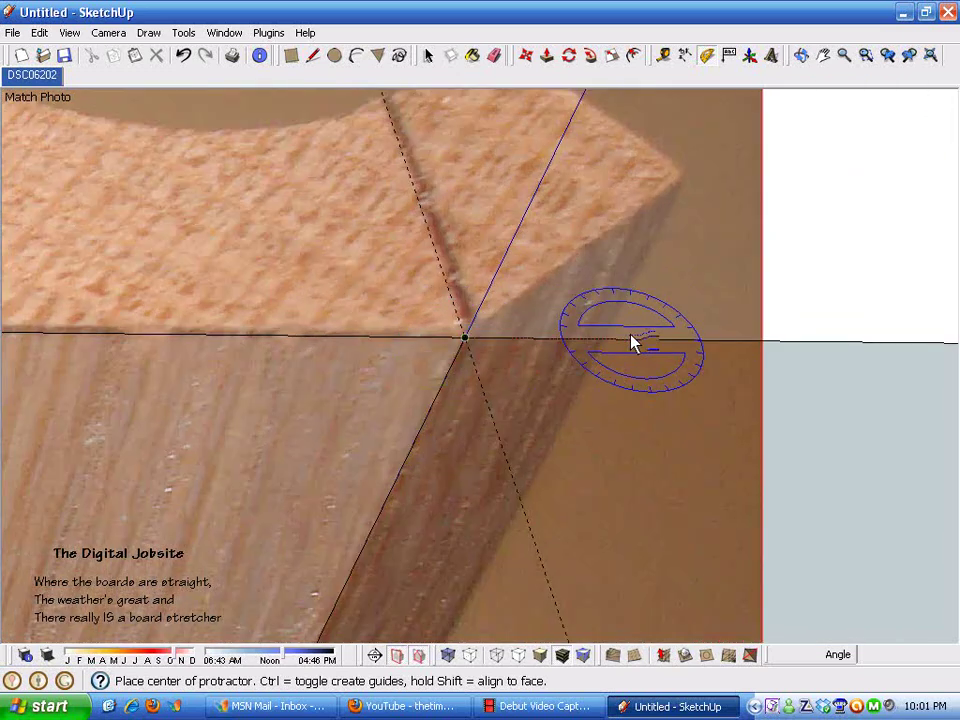
left_click(465, 338)
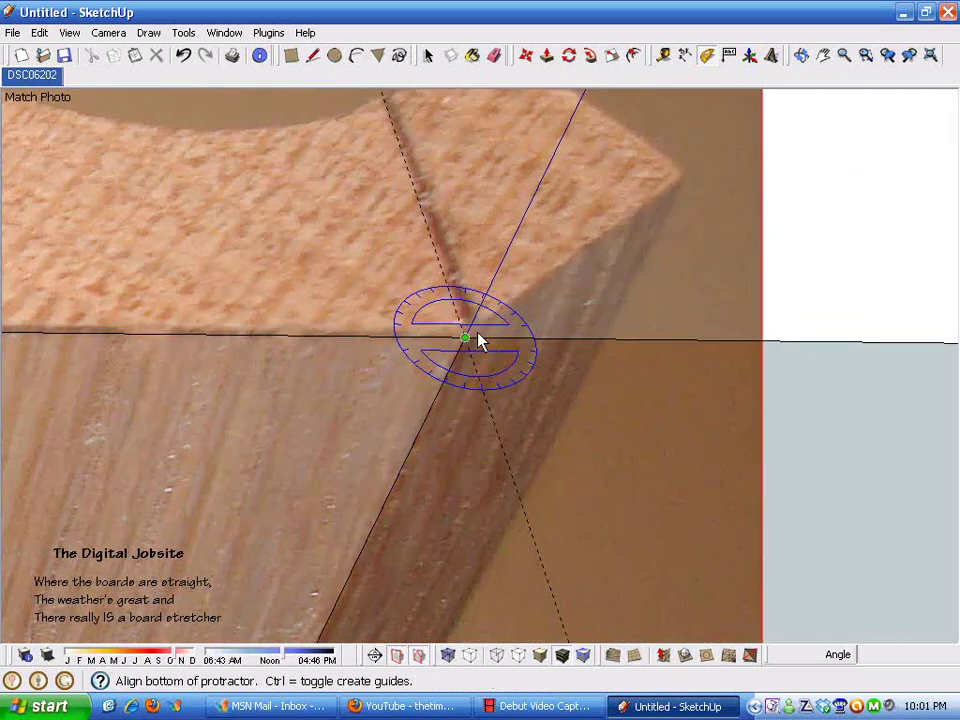
left_click(754, 342)
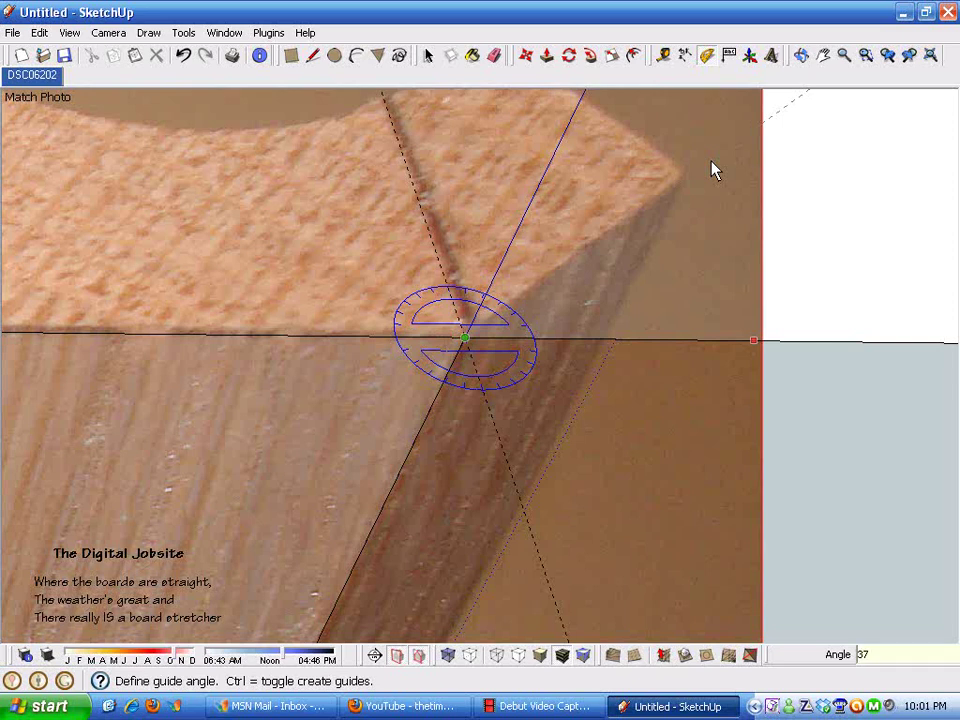
key("Return")
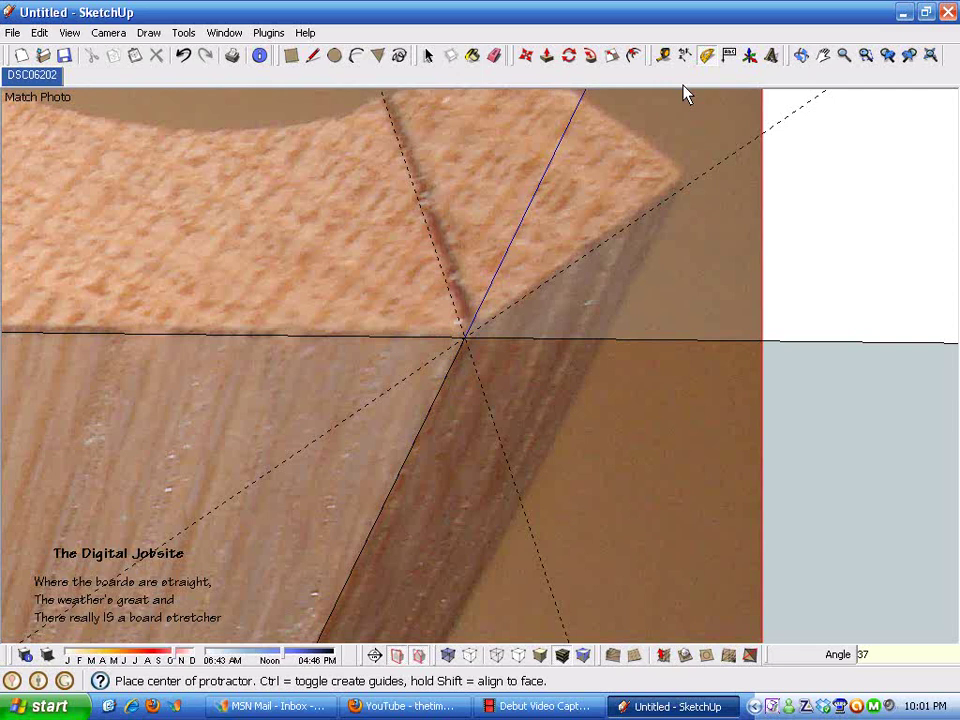
- Add a guide at 90° to the 37° guide, measured from a point on that guide
scroll(790, 270, "down", 1)
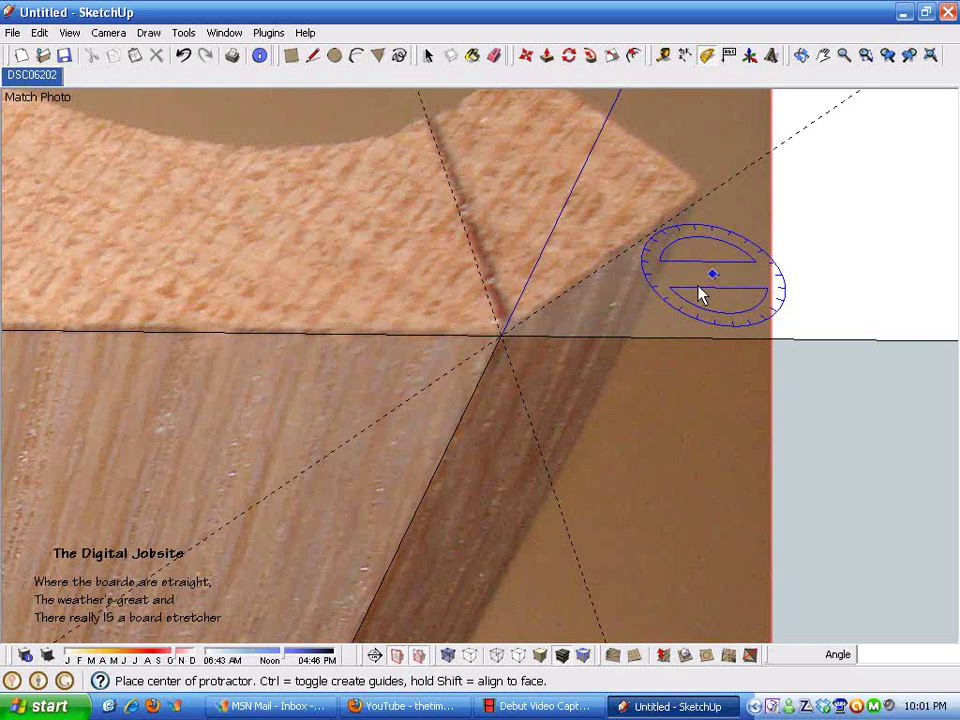
scroll(400, 255, "down", 1)
scroll(400, 230, "down", 1)
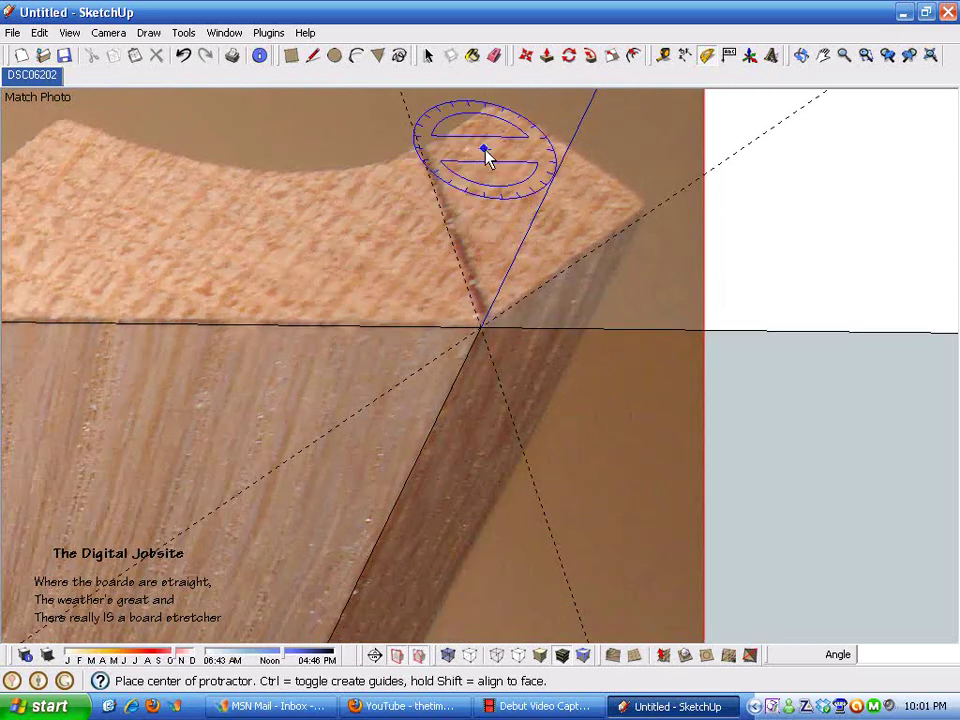
scroll(650, 142, "up", 3)
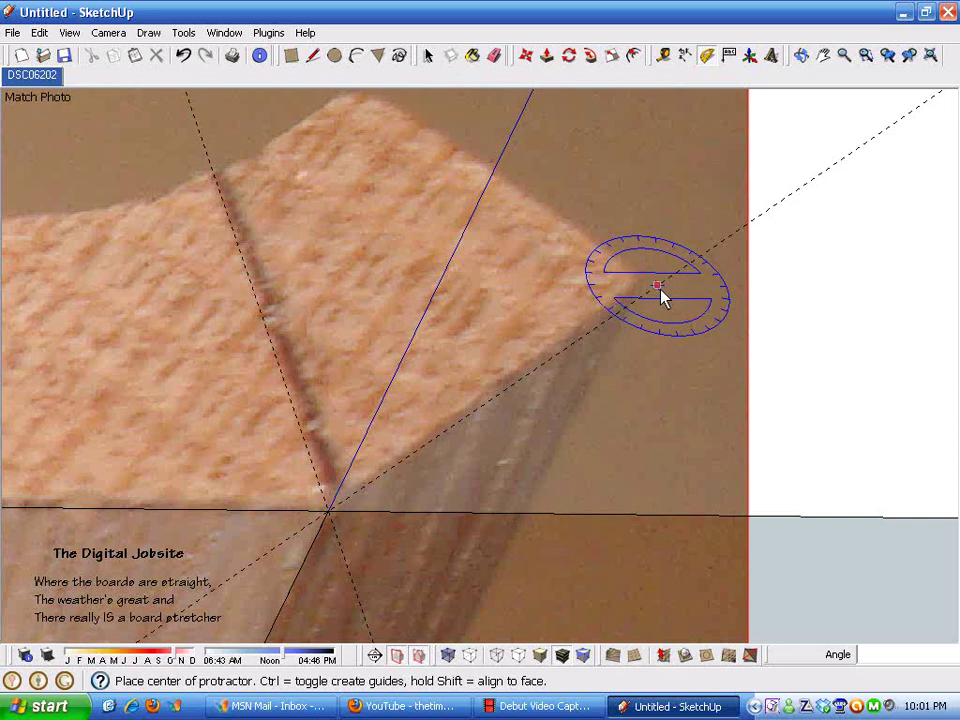
left_click(656, 288)
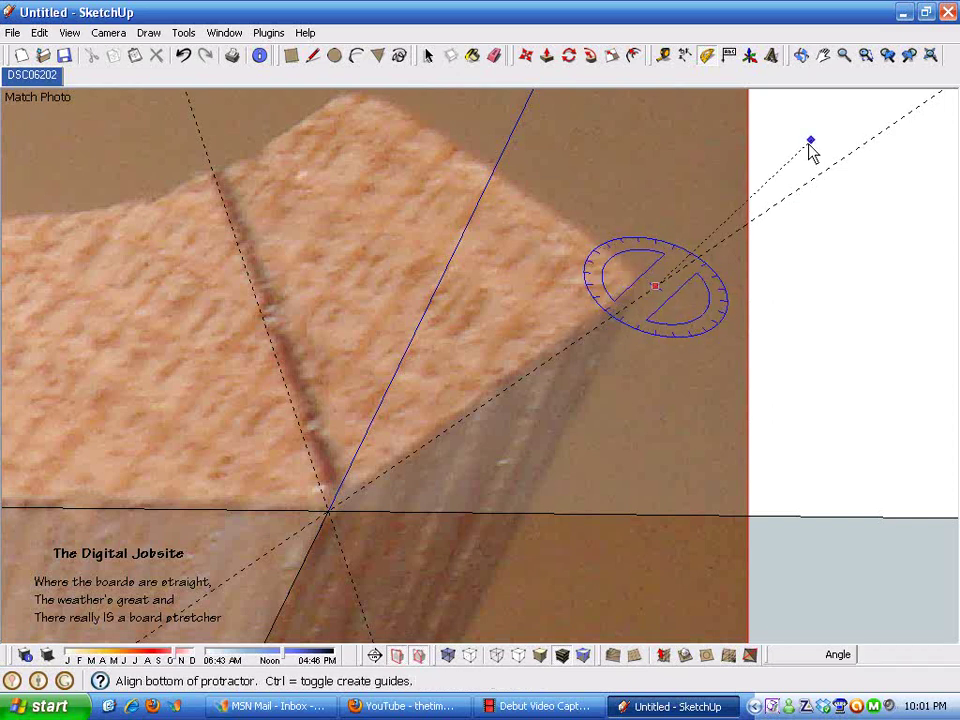
left_click(832, 167)
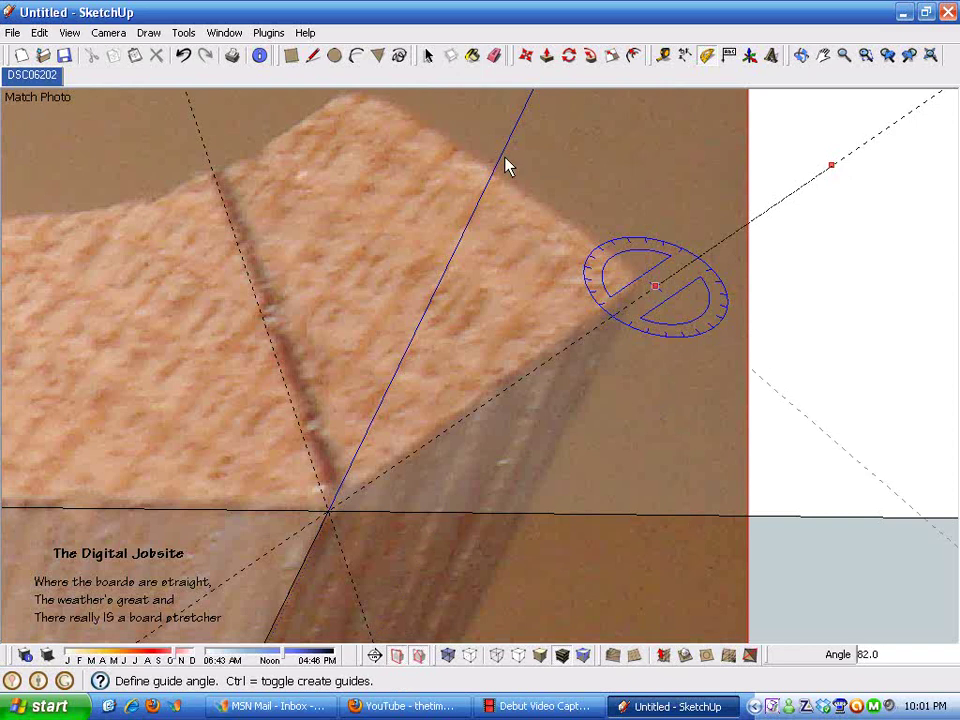
scroll(460, 145, "down", 2)
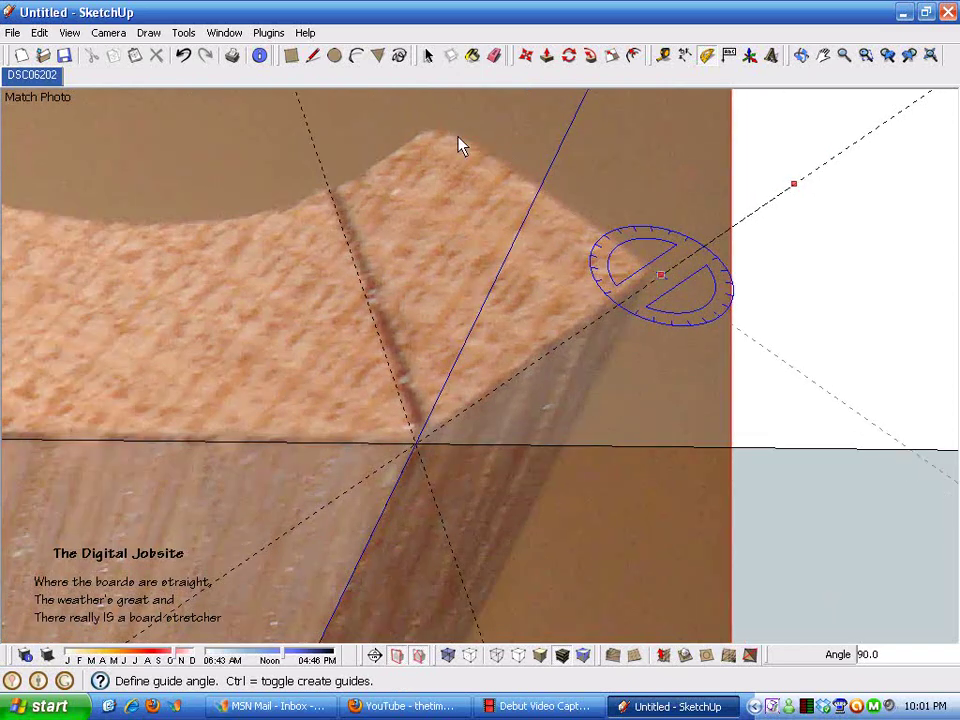
type("90")
key("Return")
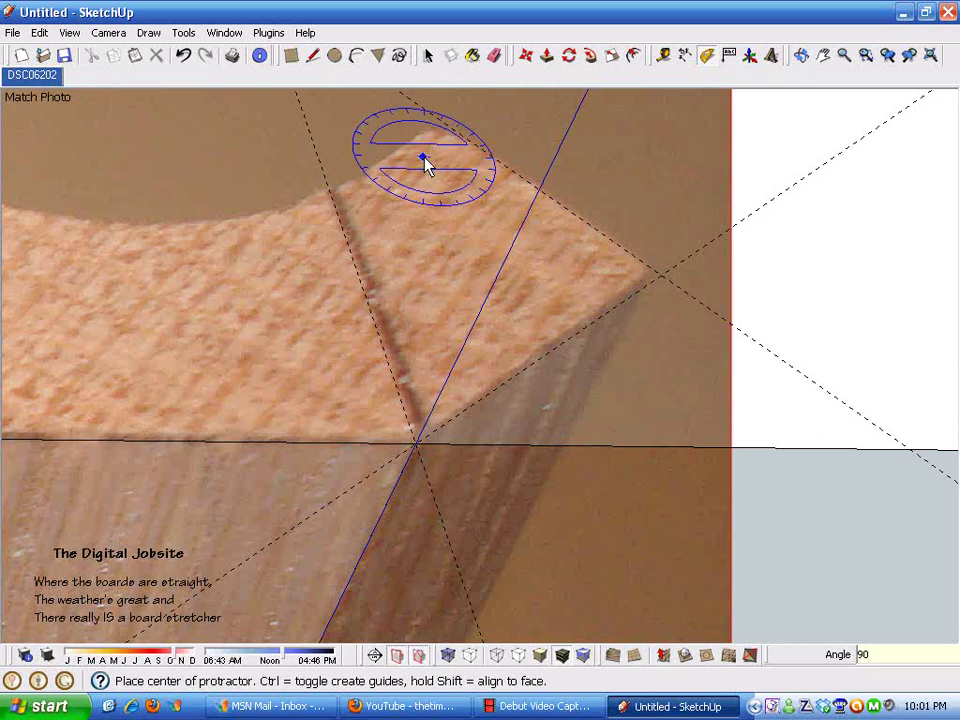
scroll(860, 360, "down", 2)
scroll(551, 446, "up", 2)
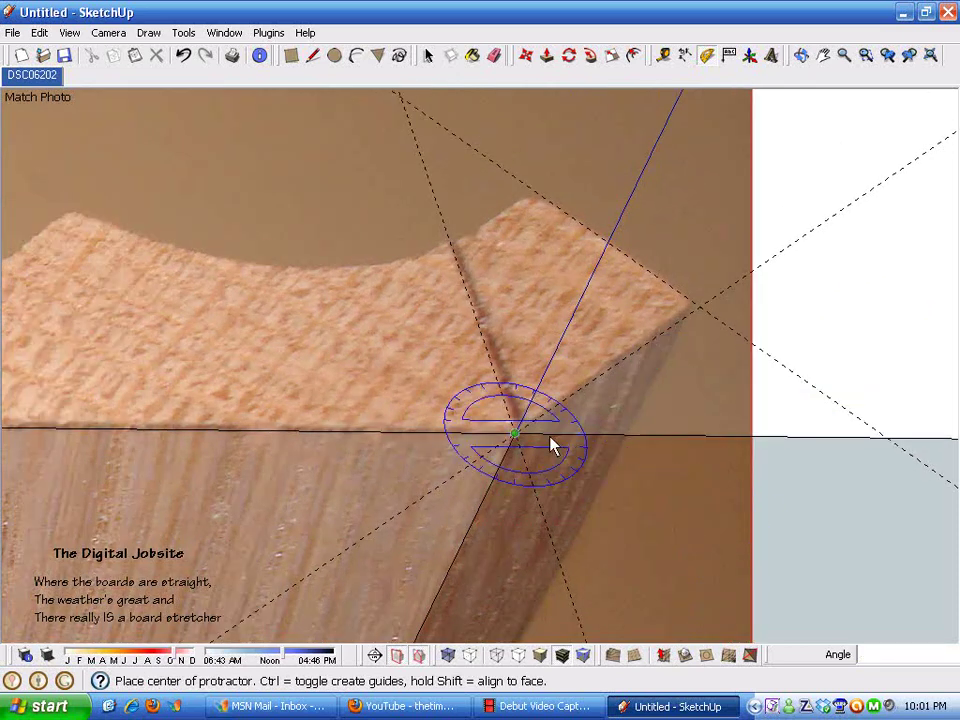
scroll(778, 439, "down", 3)
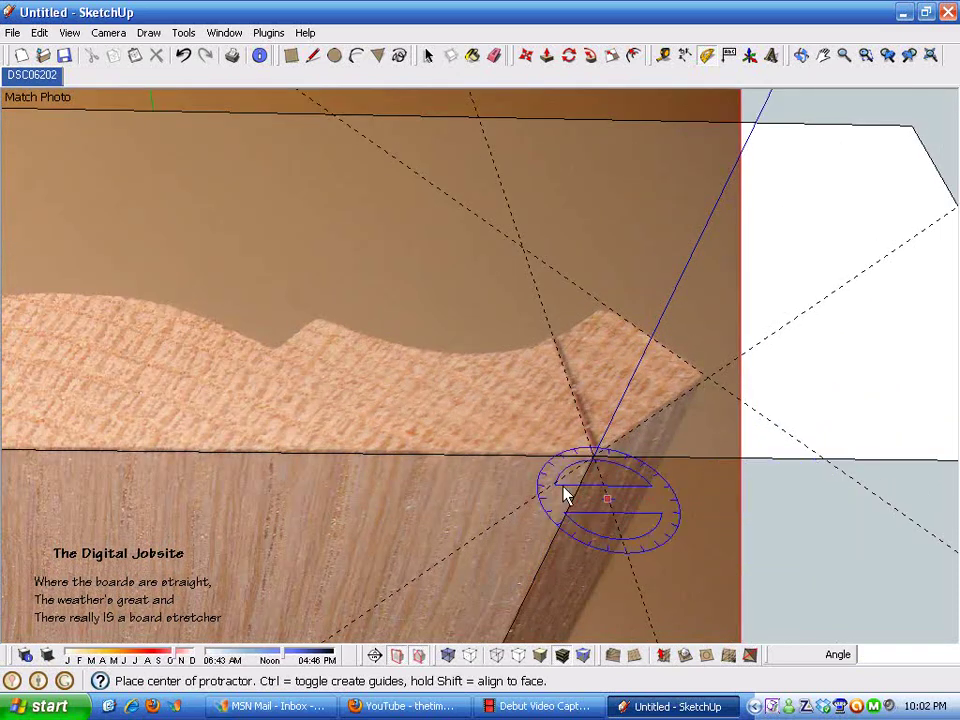
- With the Tape Measure, offset a parallel guide from the angled guide to the profile's notch
left_click(664, 56)
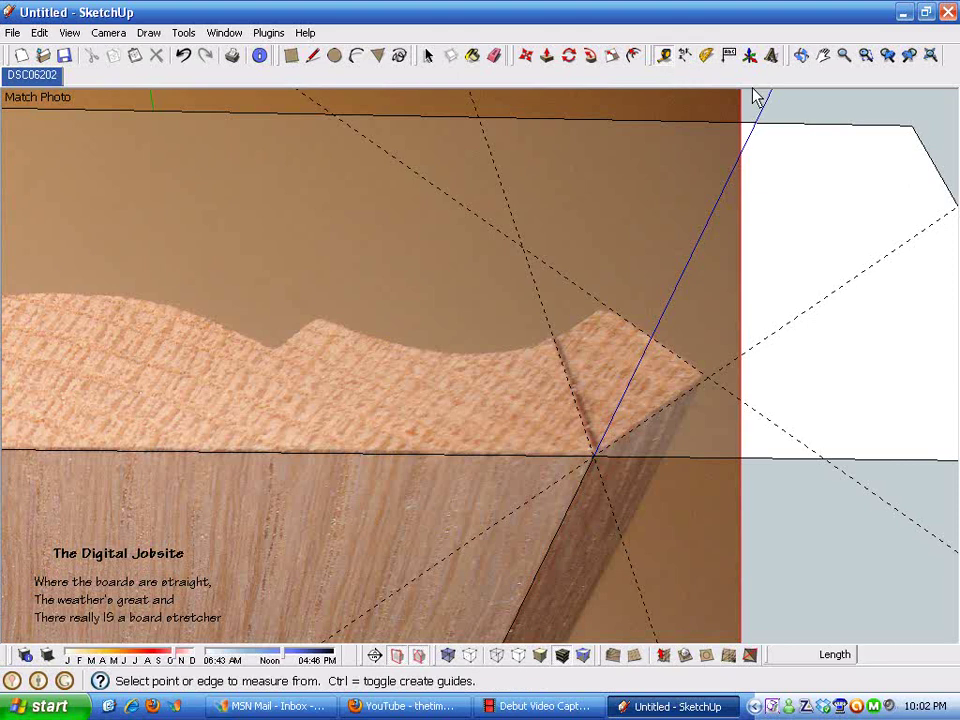
left_click(658, 414)
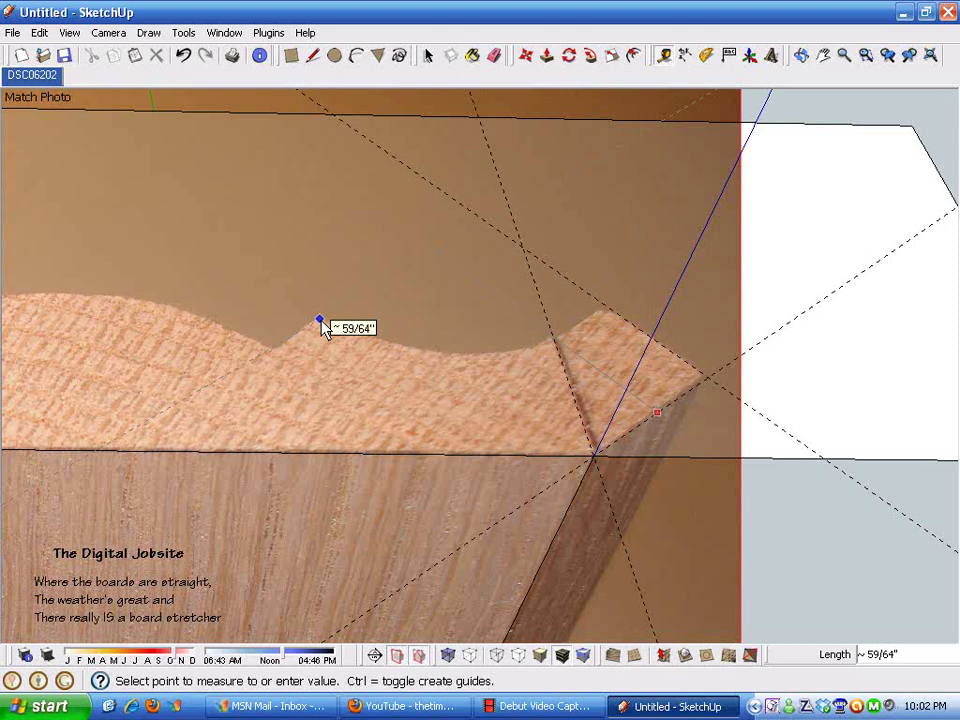
scroll(322, 325, "up", 3)
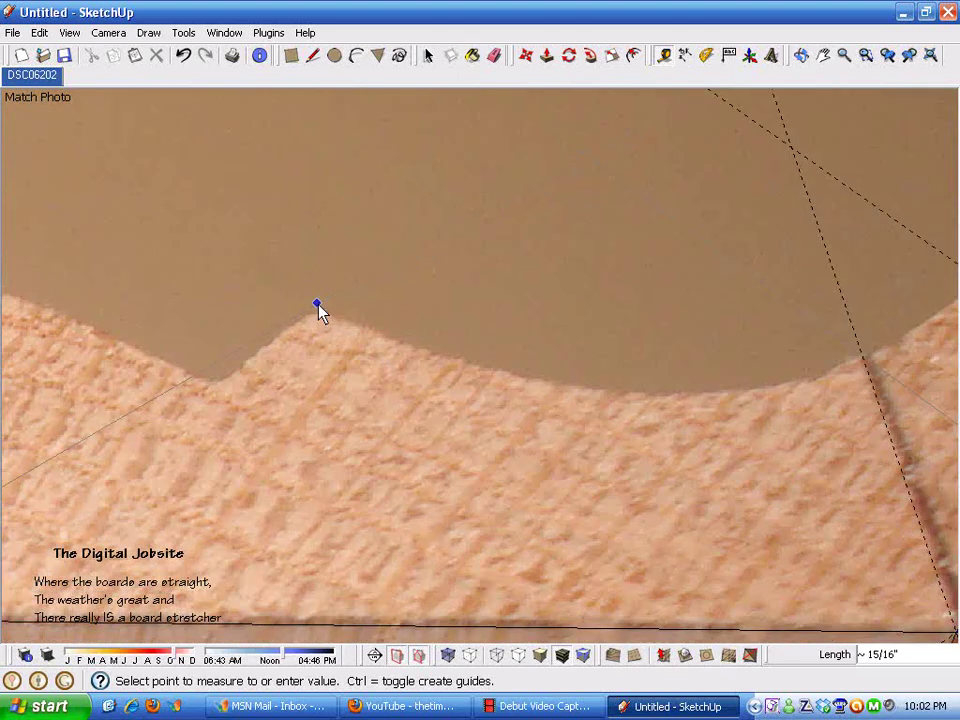
left_click(317, 314)
scroll(371, 345, "down", 5)
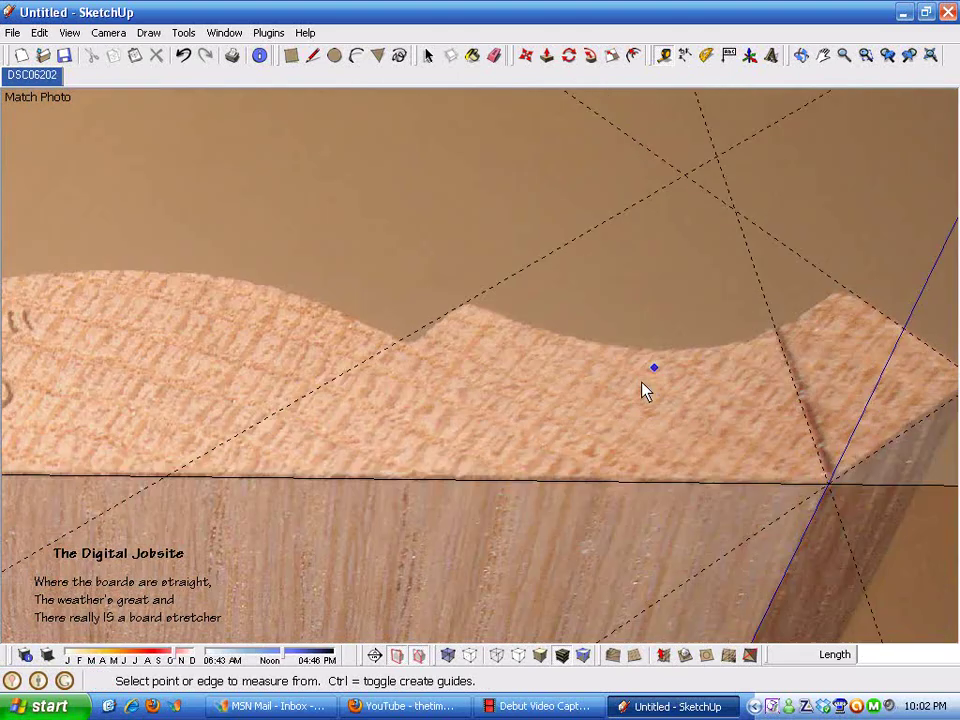
scroll(930, 492, "down", 1)
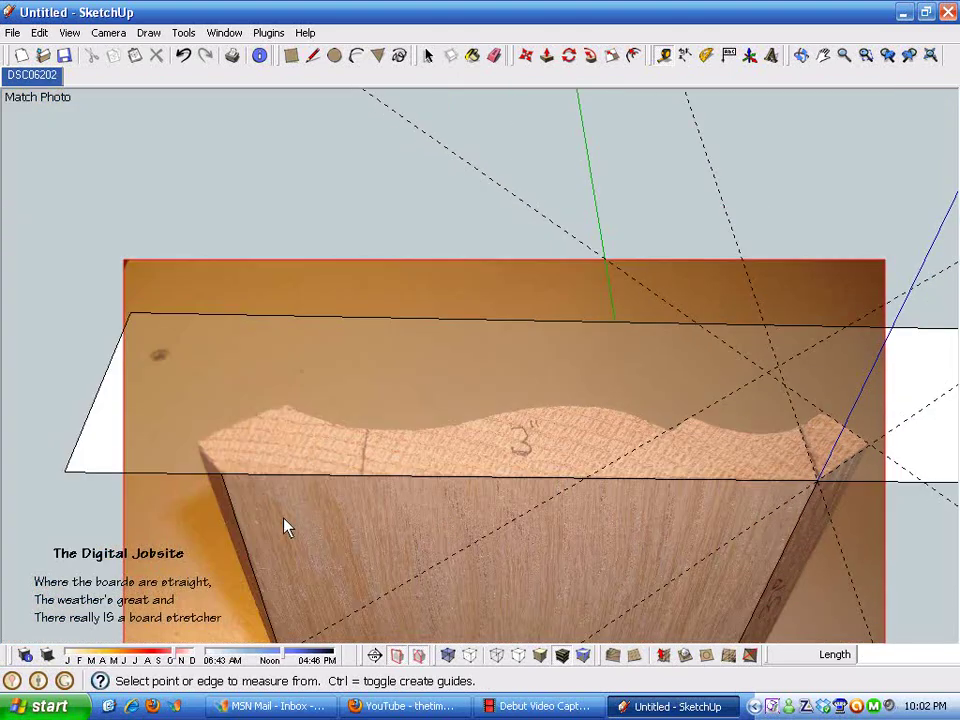
- Offset another parallel guide so it passes through the board's upper left corner
left_click(658, 297)
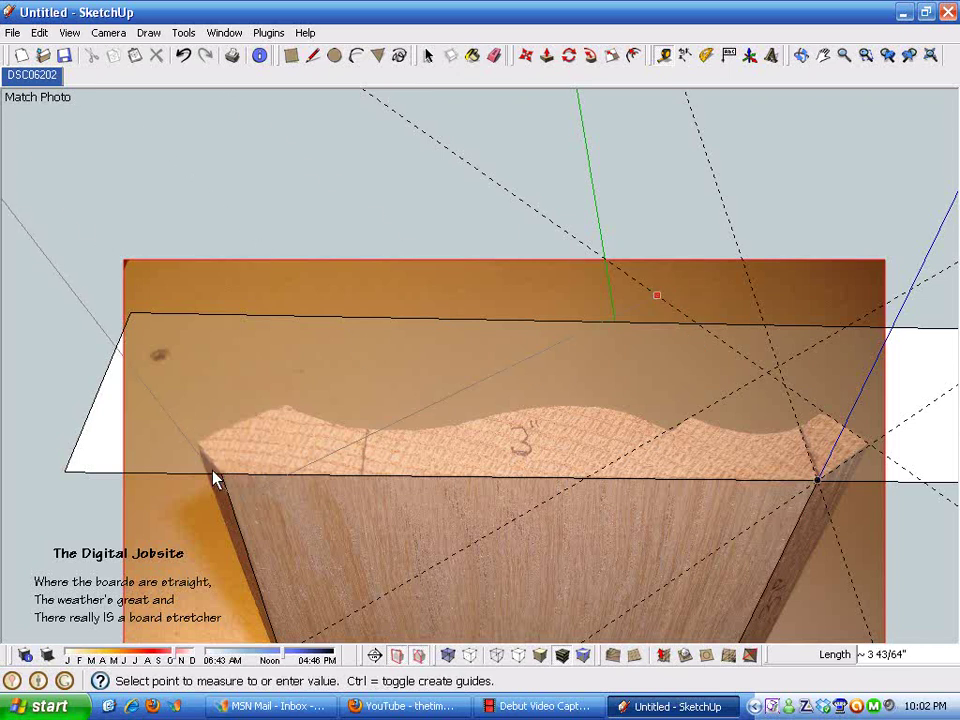
scroll(223, 479, "up", 3)
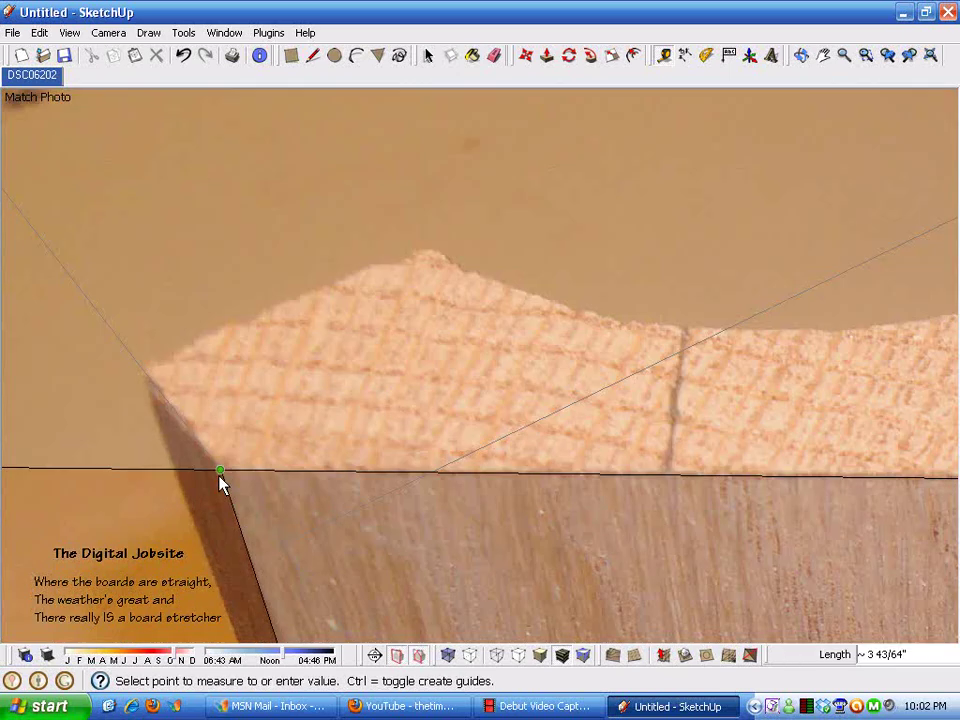
left_click(223, 471)
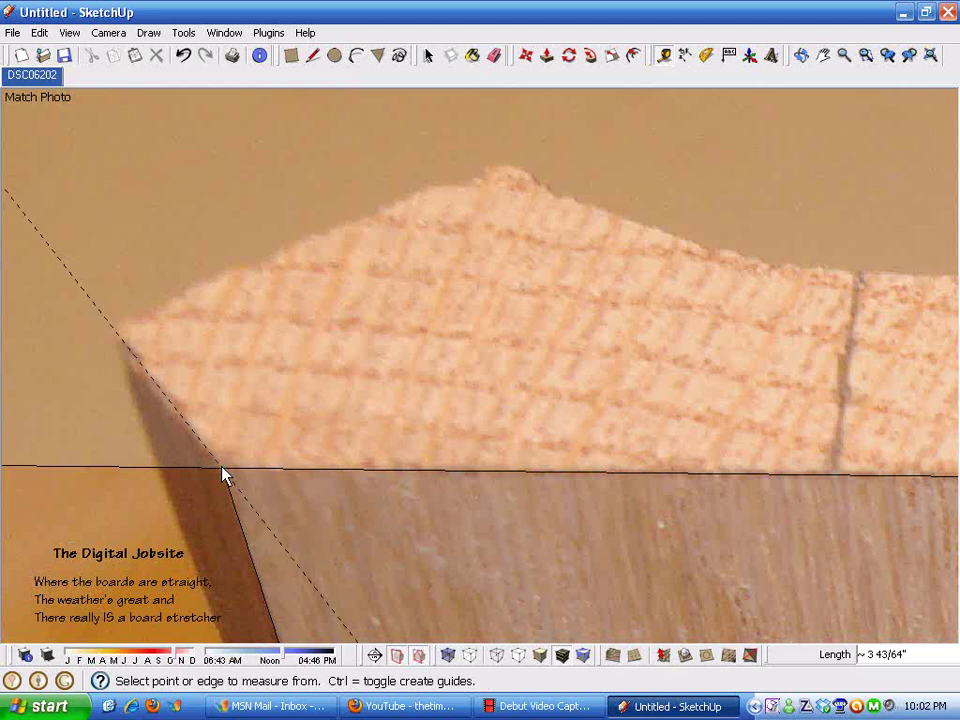
scroll(30, 388, "down", 4)
scroll(64, 300, "down", 1)
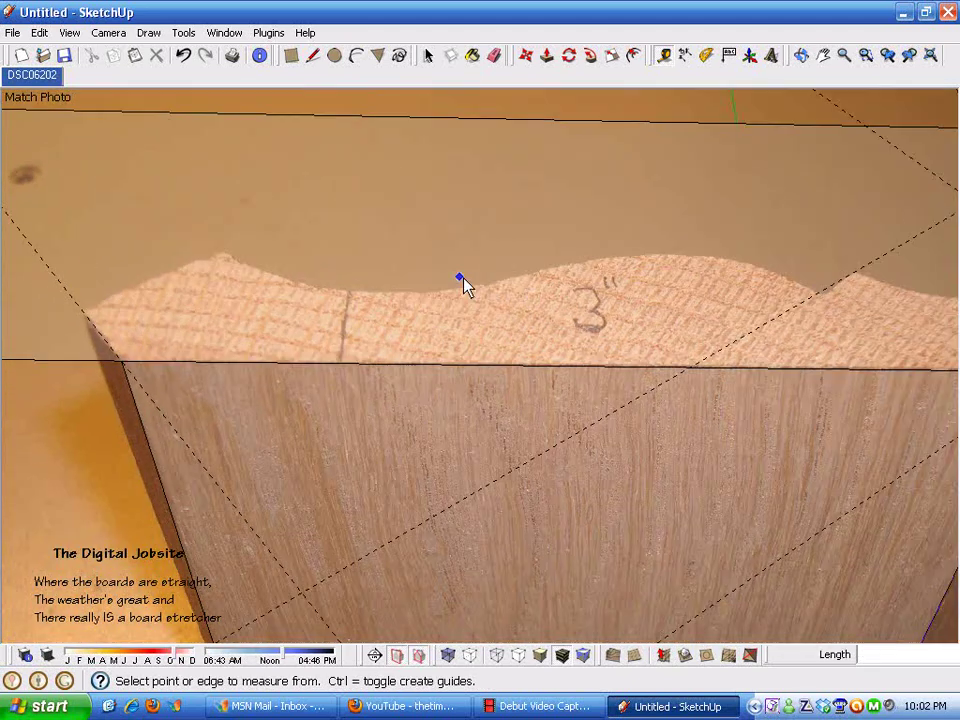
- Create a Protractor guide from the board's top-left corner along the profile's sloped edge
left_click(705, 57)
scroll(483, 303, "down", 2)
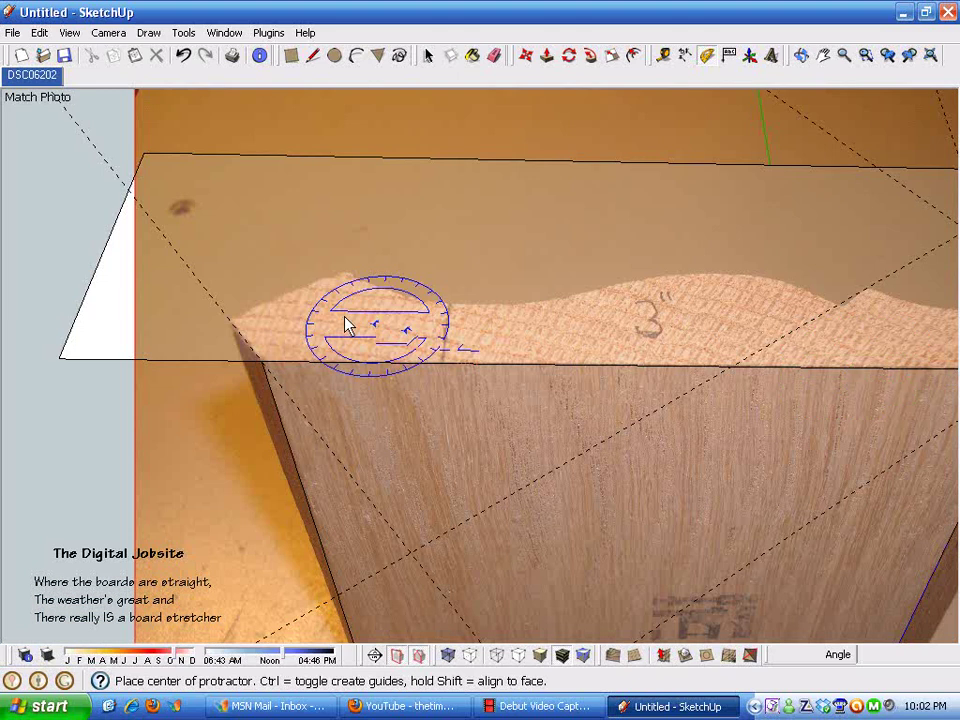
scroll(354, 326, "up", 3)
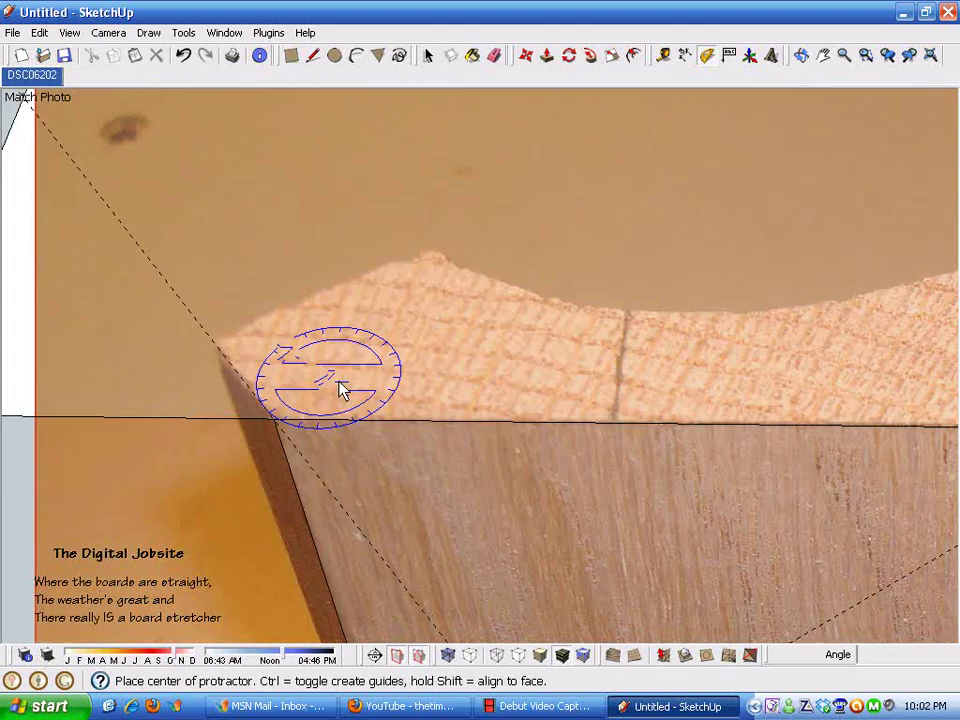
left_click(212, 341)
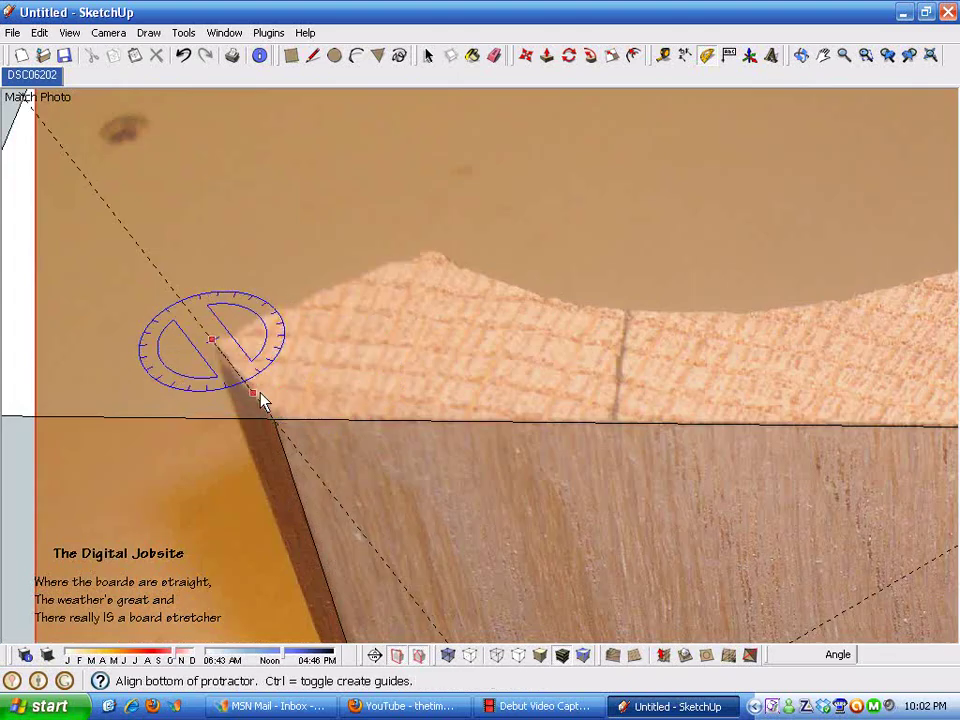
left_click(273, 418)
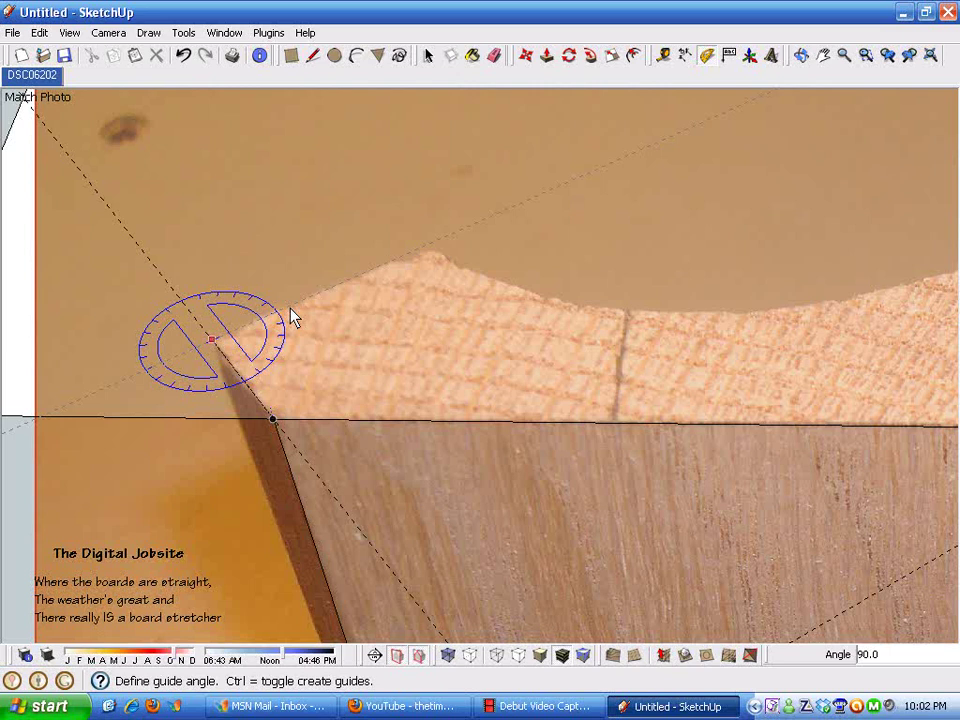
left_click(291, 315)
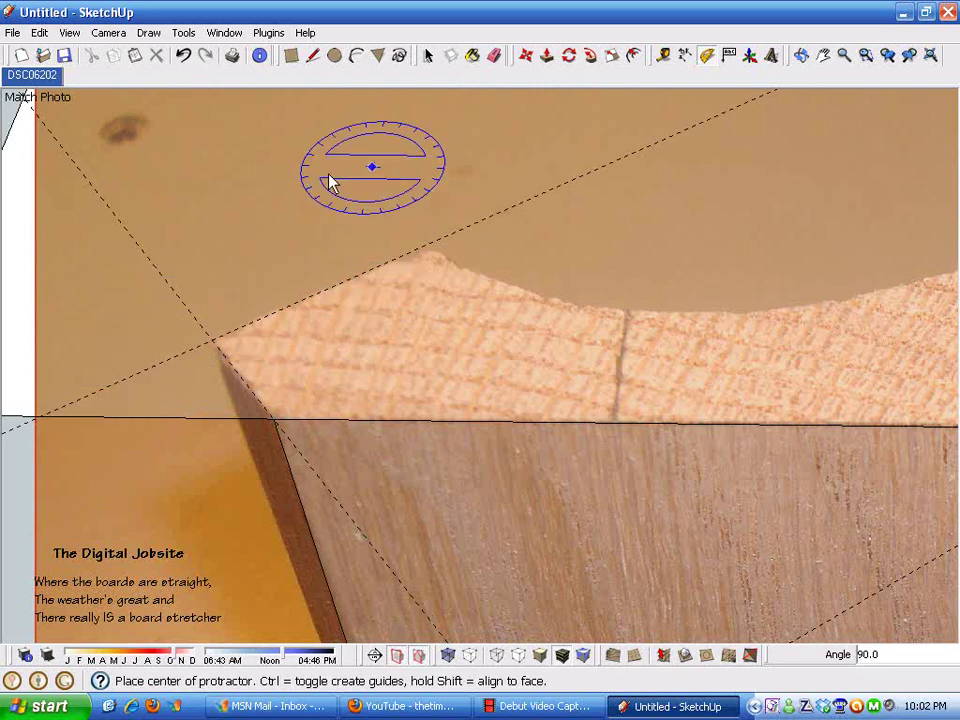
scroll(214, 429, "down", 3)
scroll(332, 306, "down", 2)
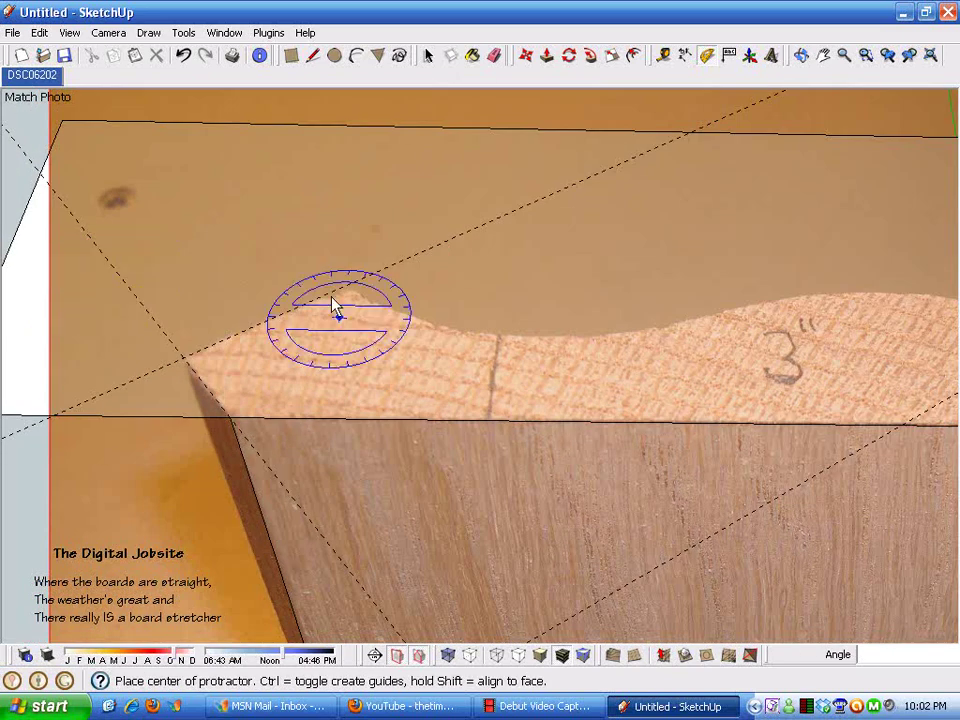
scroll(360, 405, "up", 3)
scroll(321, 354, "down", 2)
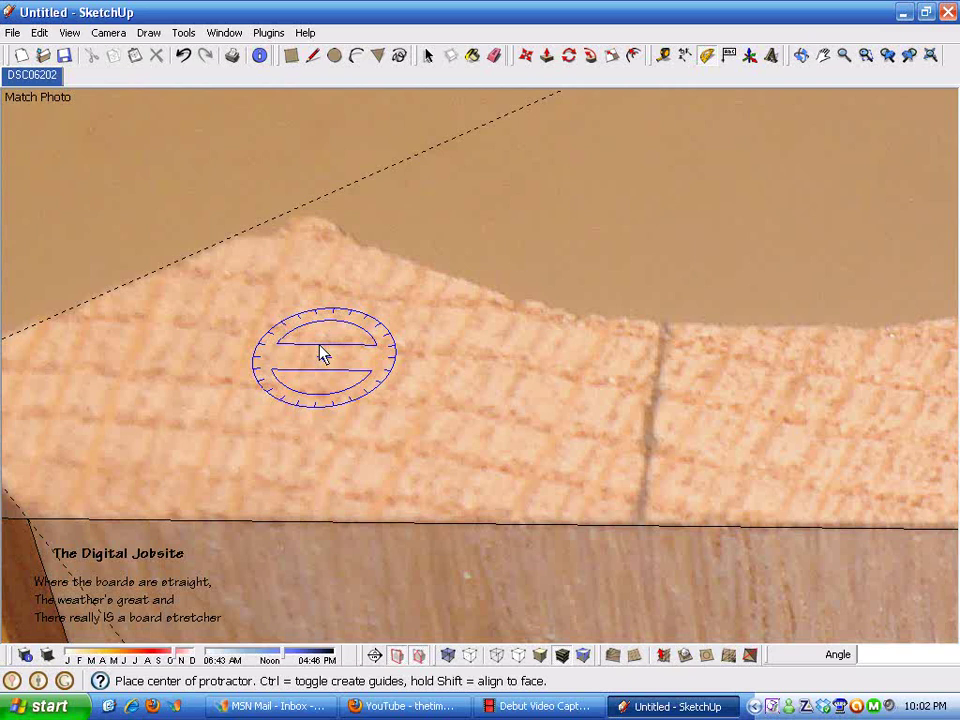
scroll(245, 225, "up", 2)
scroll(243, 225, "down", 4)
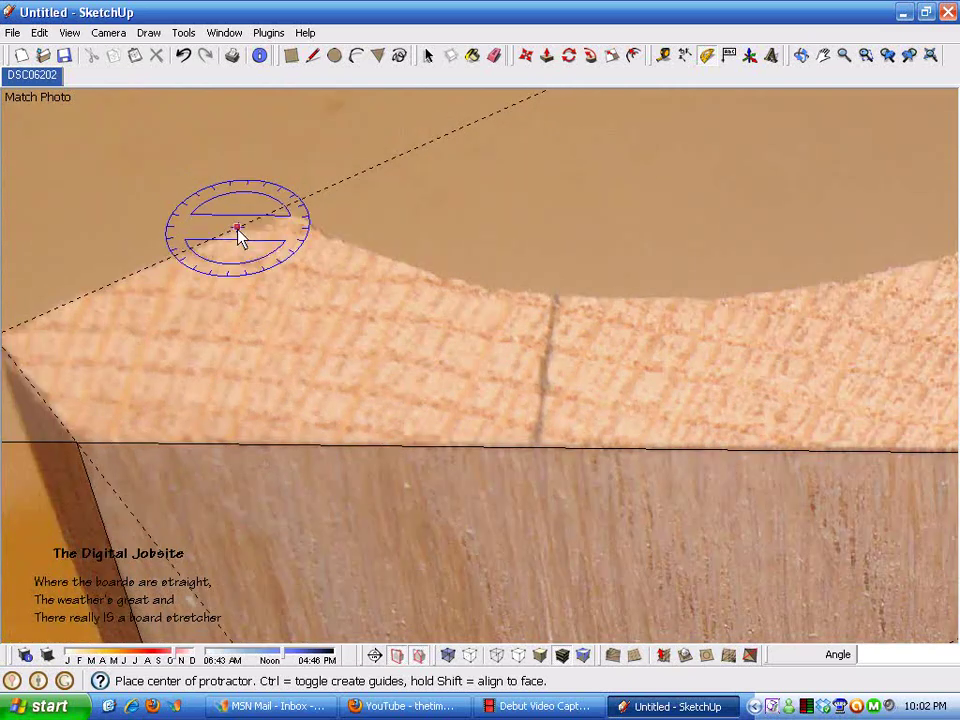
scroll(150, 345, "down", 1)
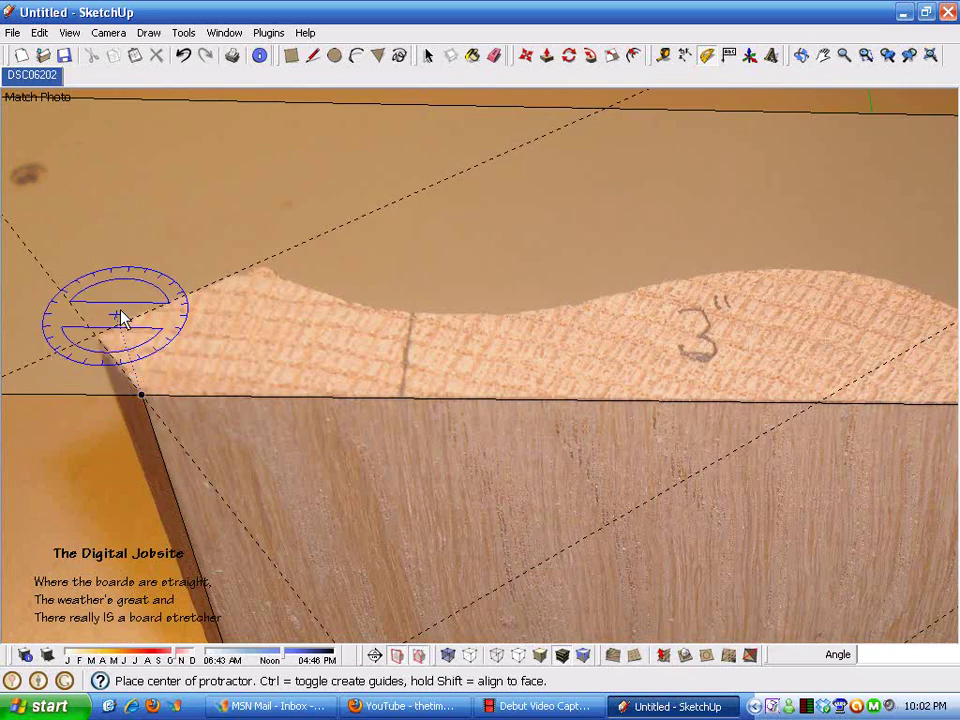
scroll(214, 214, "down", 3)
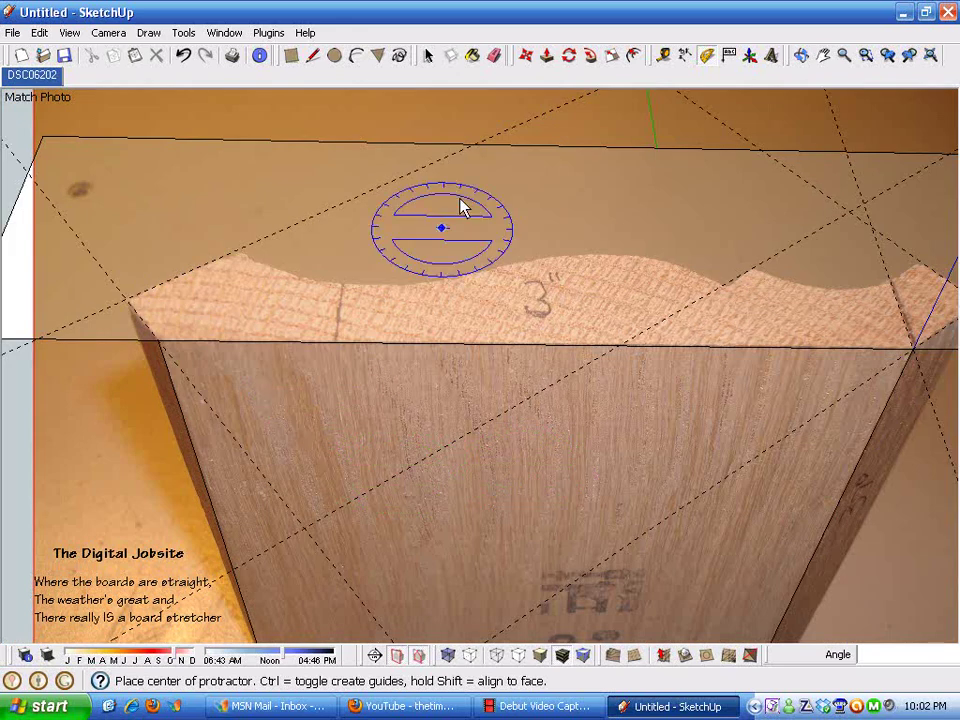
left_click(314, 58)
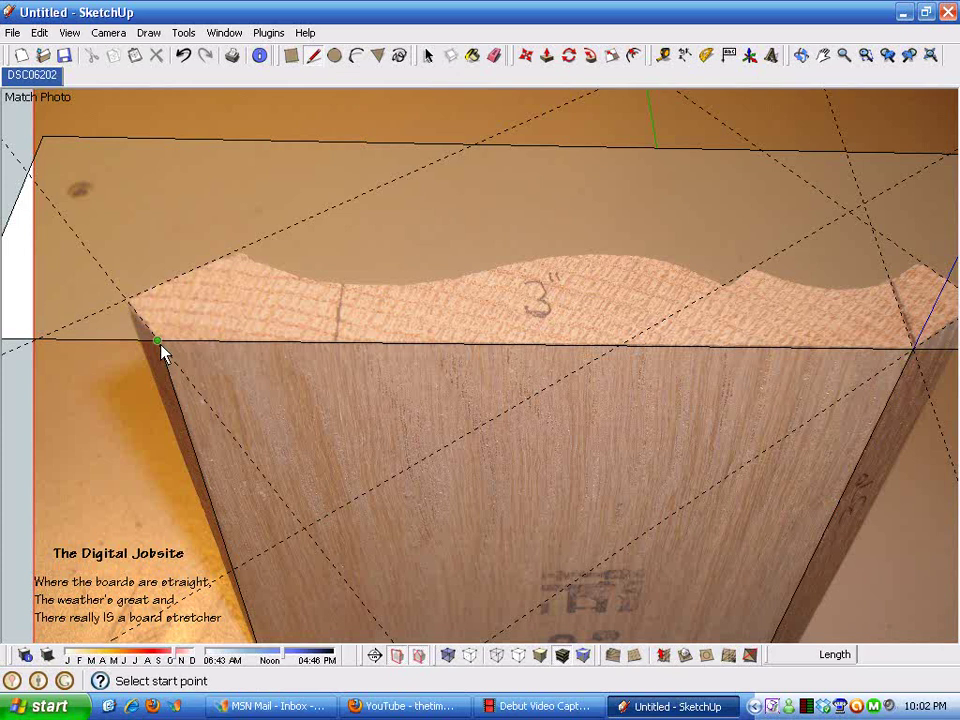
- Draw a line from the board's top-left corner up to the top of the slope
left_click(125, 300)
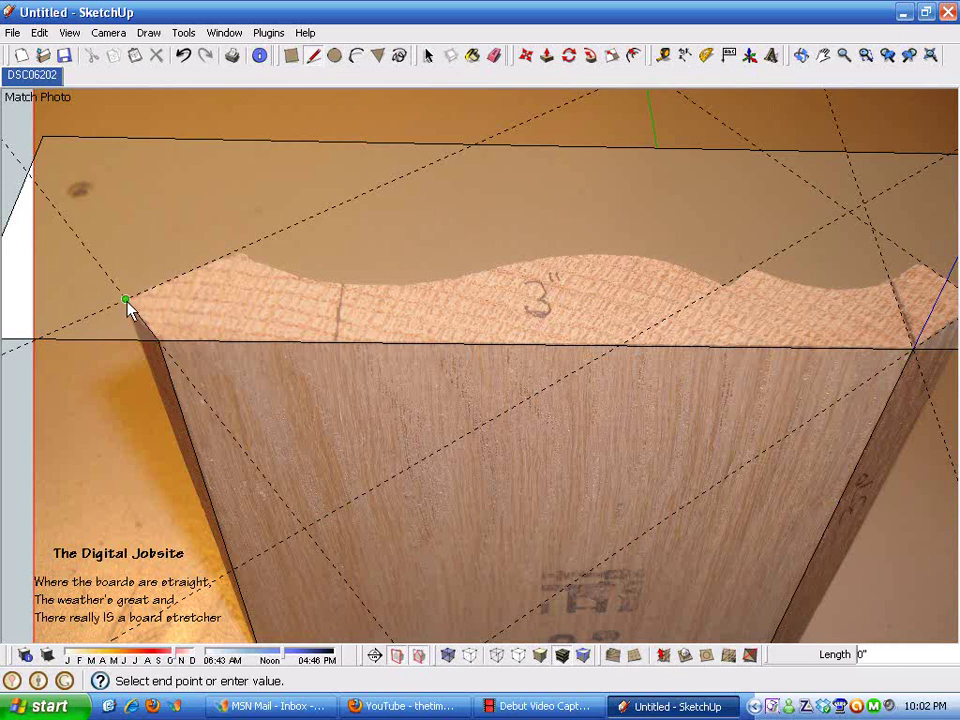
scroll(268, 266, "up", 5)
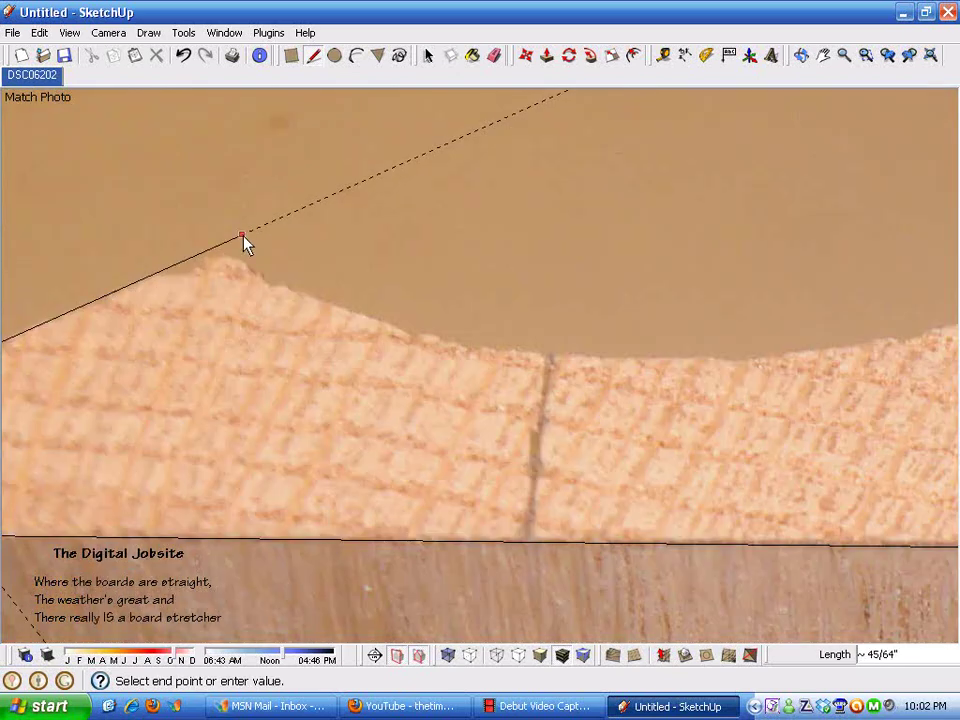
left_click(225, 243)
scroll(234, 266, "down", 5)
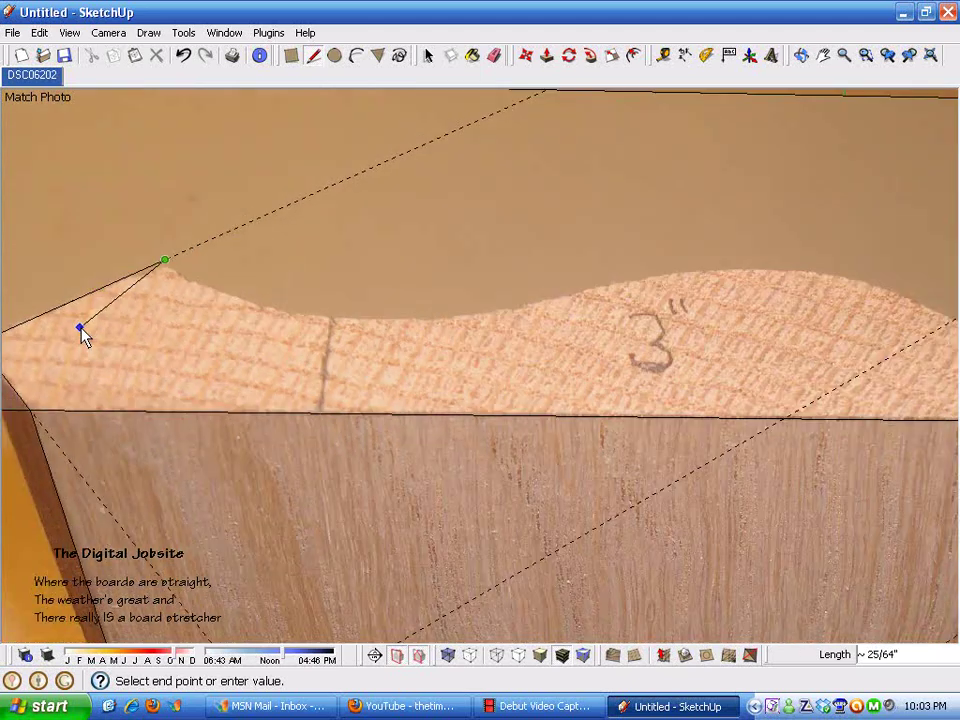
left_click(89, 320)
scroll(89, 320, "down", 1)
scroll(84, 300, "up", 3)
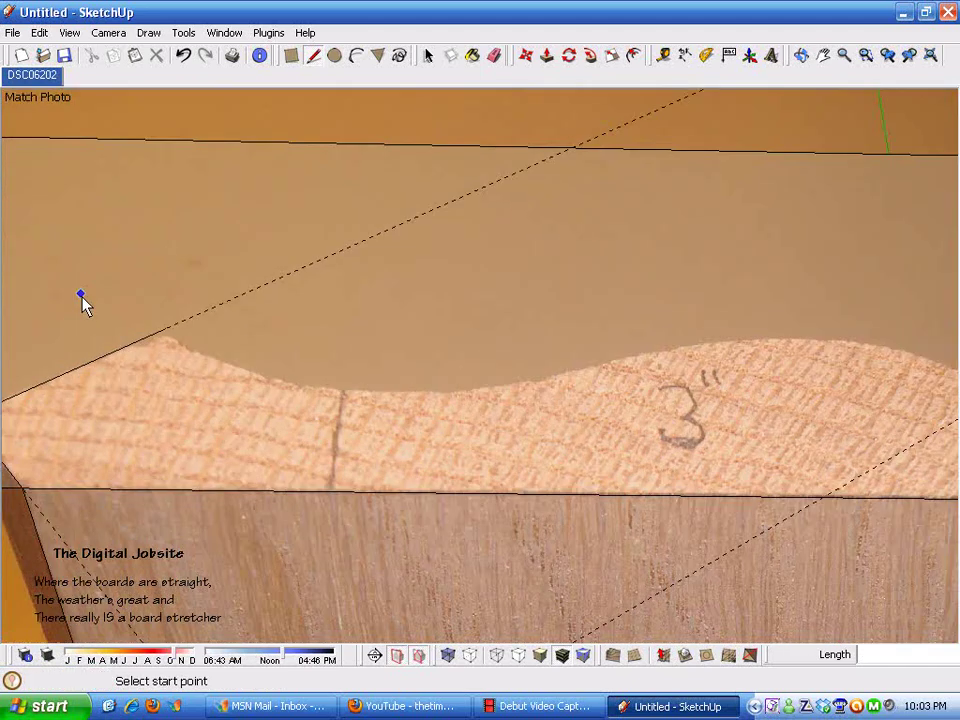
scroll(90, 302, "down", 2)
scroll(903, 320, "up", 2)
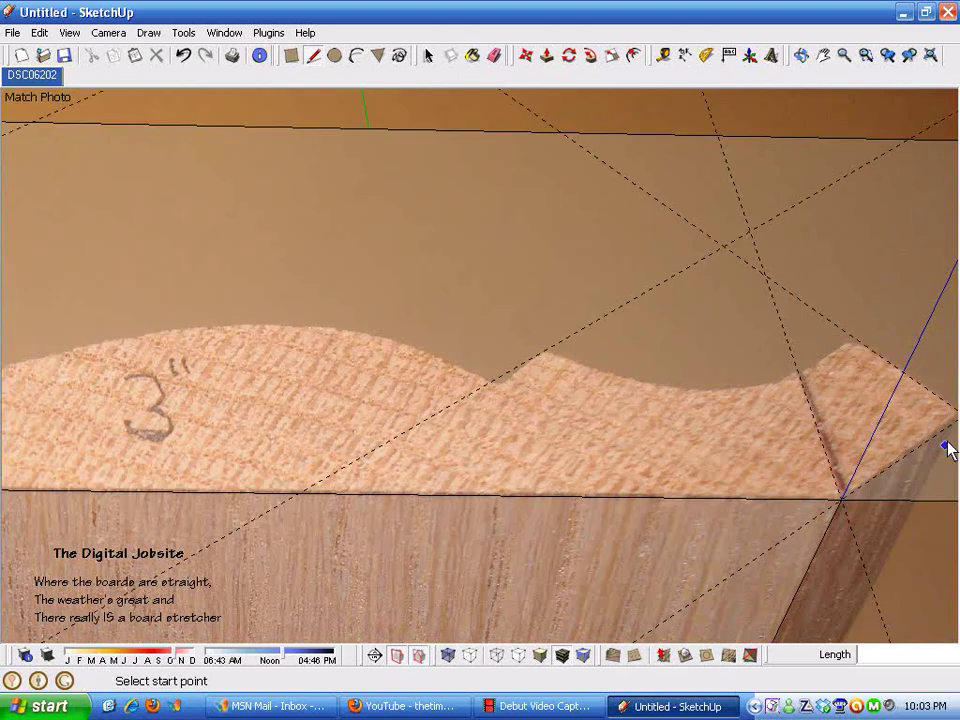
scroll(517, 376, "down", 1)
scroll(818, 484, "up", 1)
- Trace the right-end edges from the board's right corner to the profile corner and angled guide
left_click(789, 462)
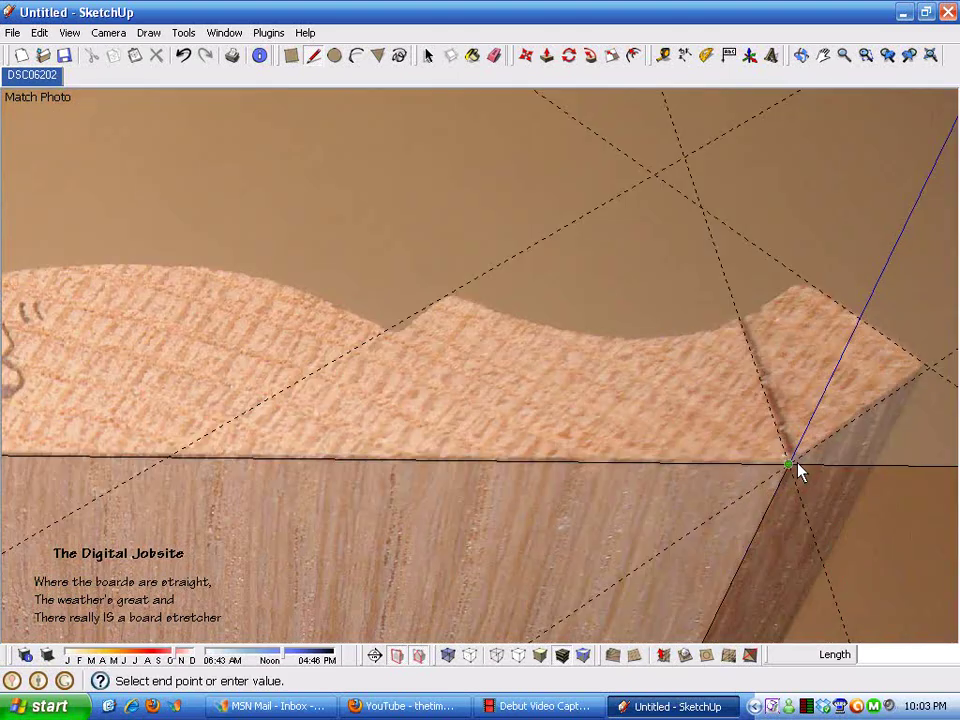
left_click(930, 369)
scroll(806, 290, "up", 2)
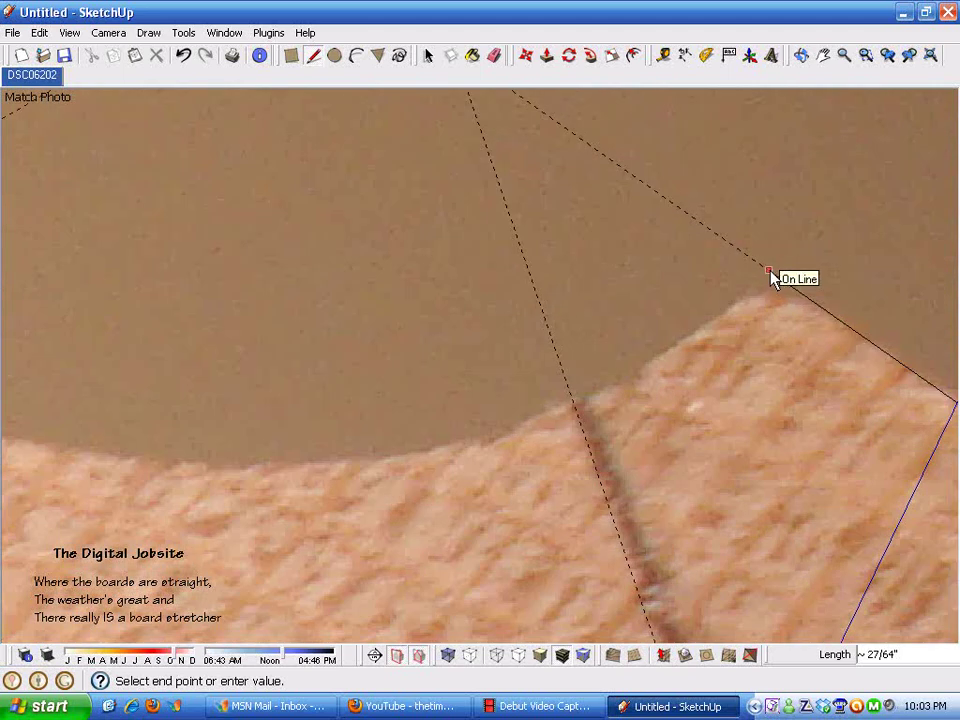
left_click(768, 270)
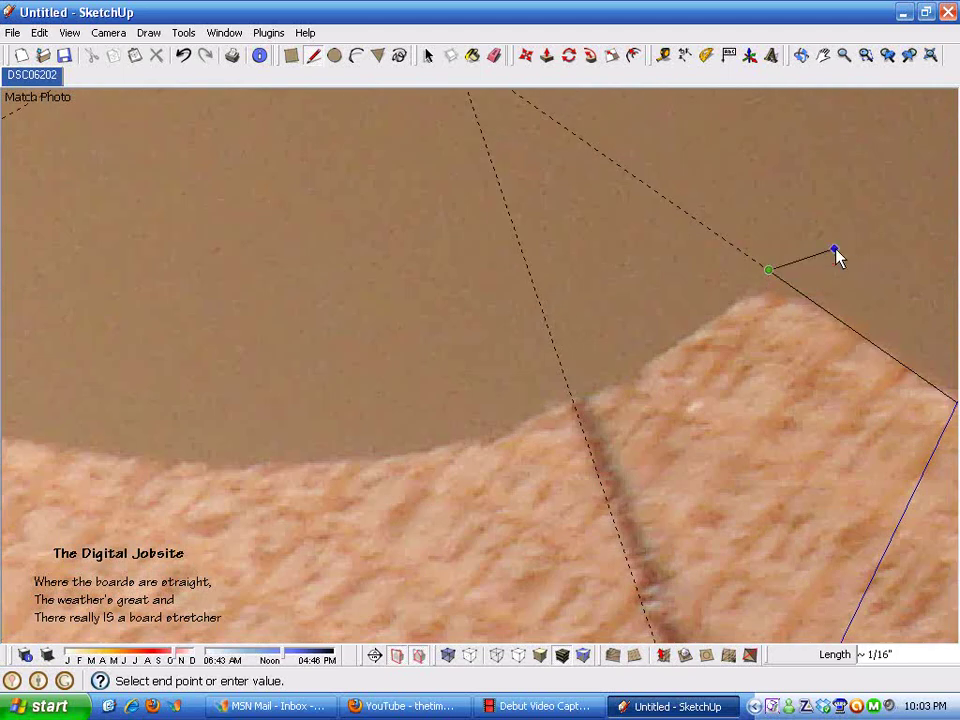
scroll(868, 228, "down", 3)
scroll(916, 285, "down", 1)
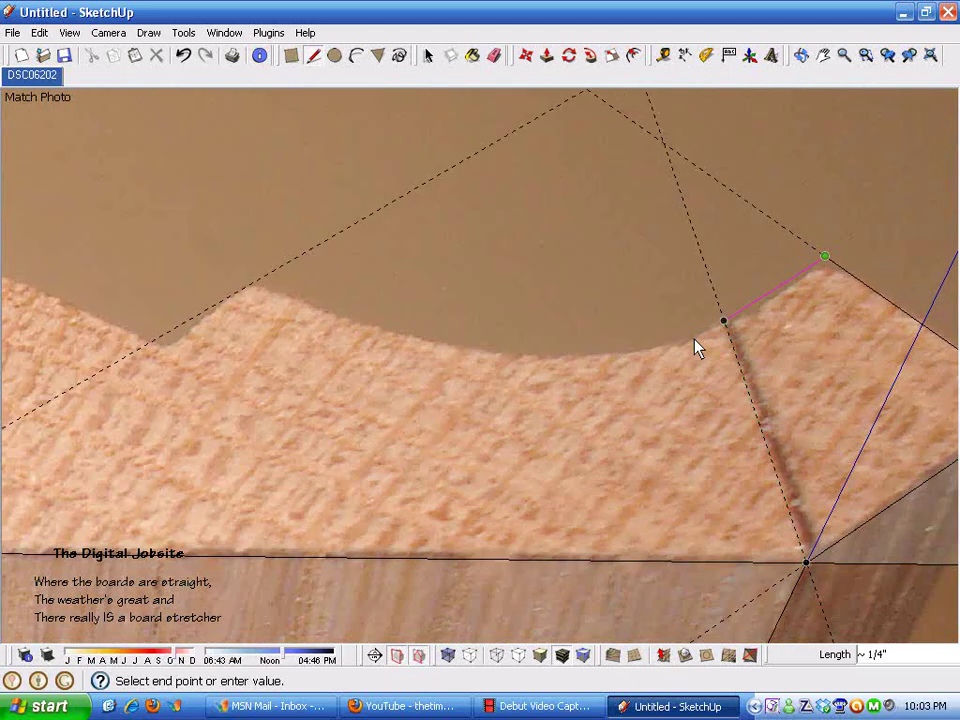
scroll(880, 296, "down", 1)
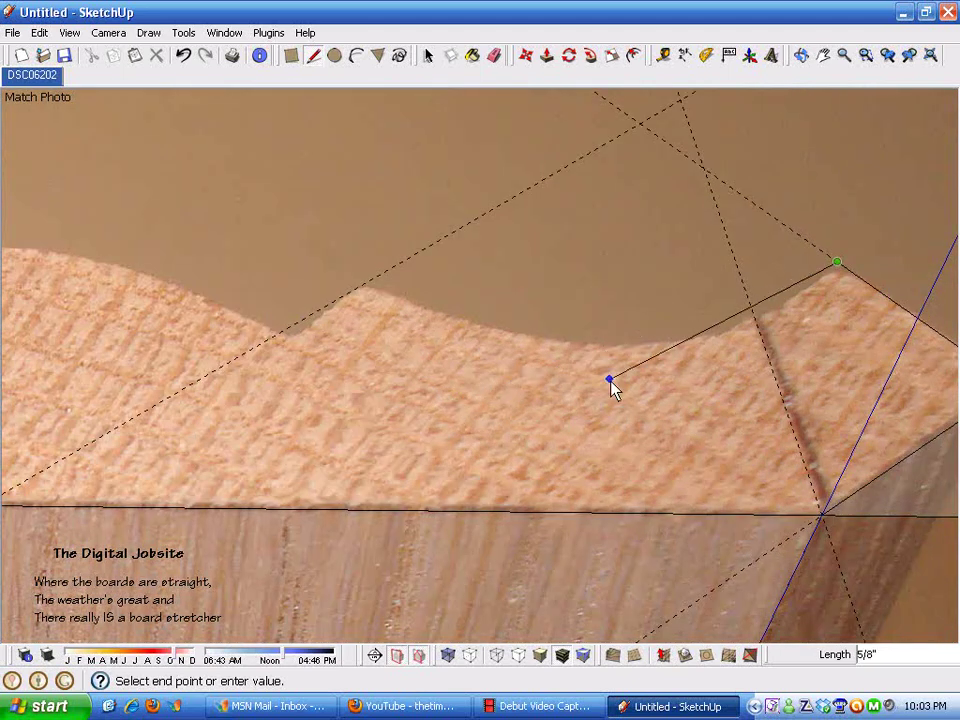
key("Escape")
scroll(754, 451, "down", 1)
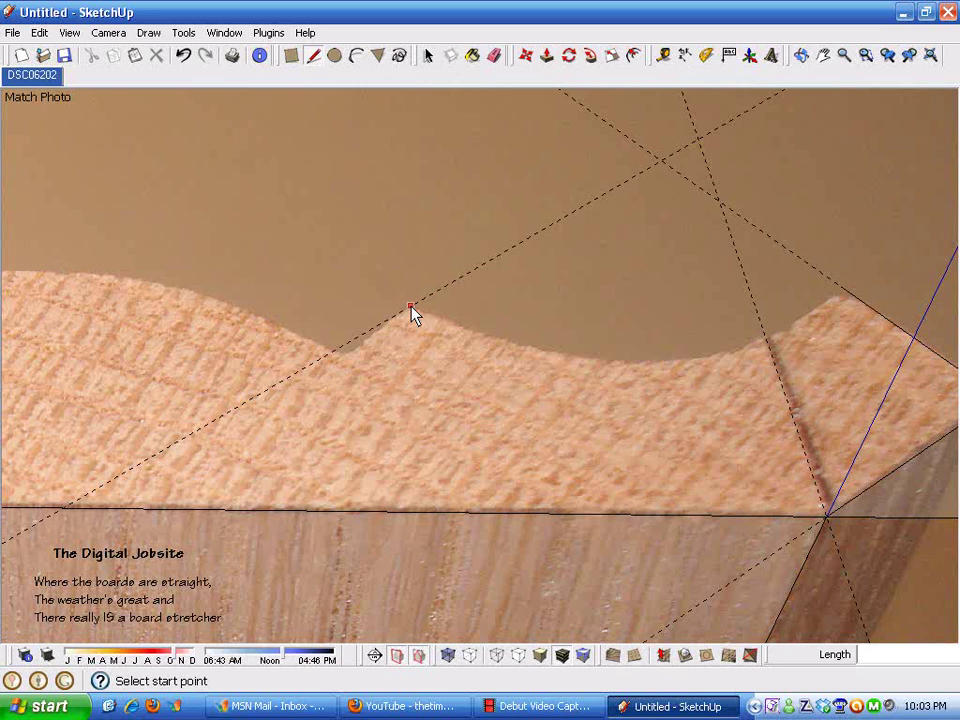
- Draw a short line down along the middle guide line
left_click(410, 306)
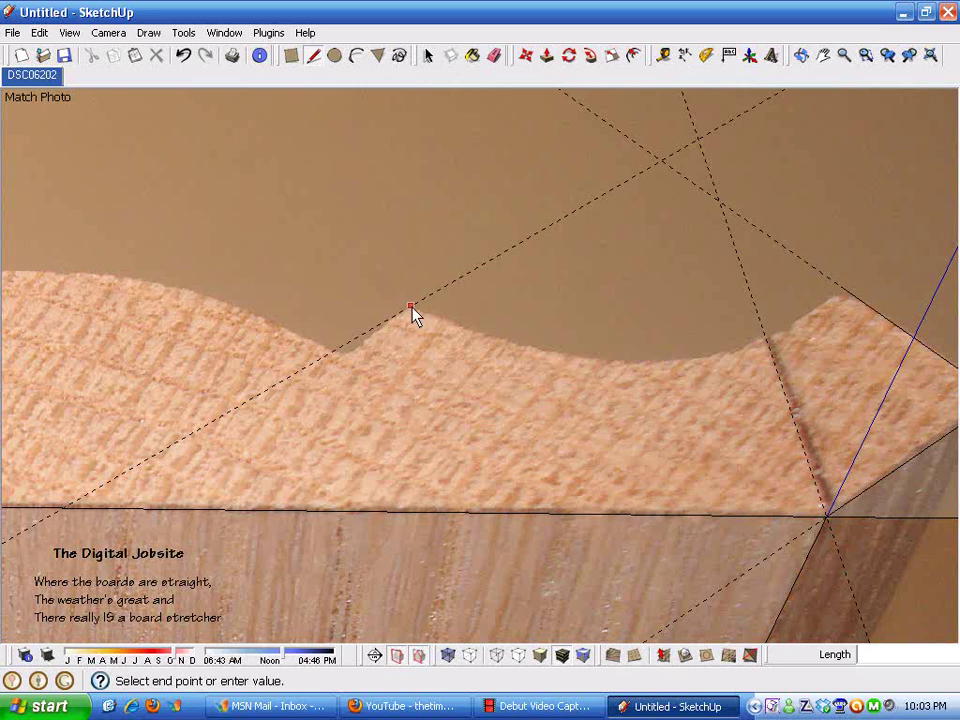
left_click(336, 352)
key("Escape")
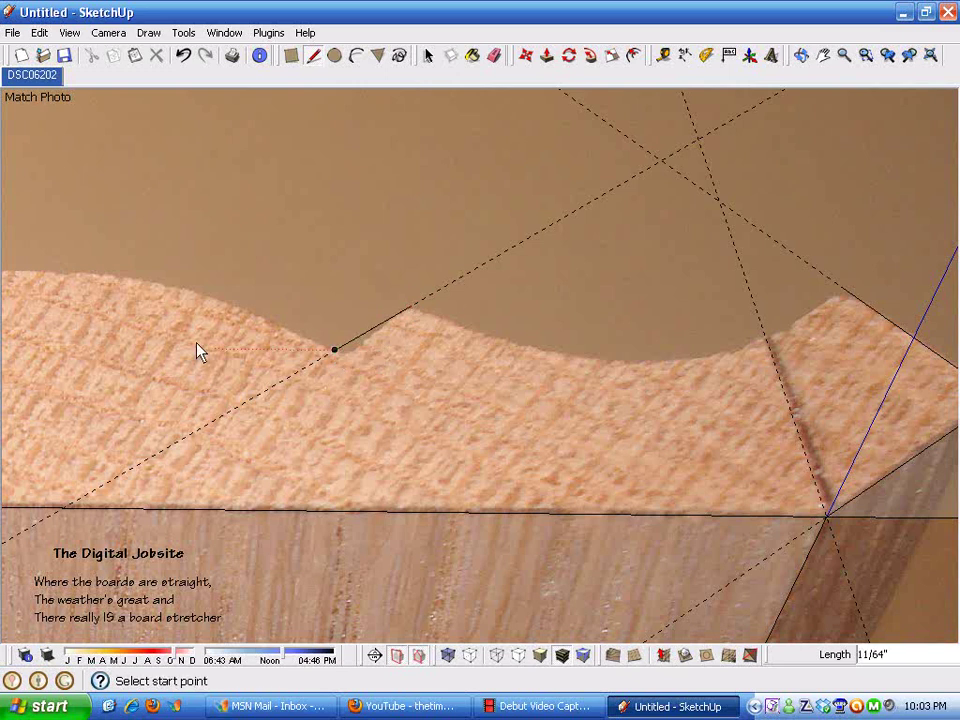
scroll(60, 280, "down", 1)
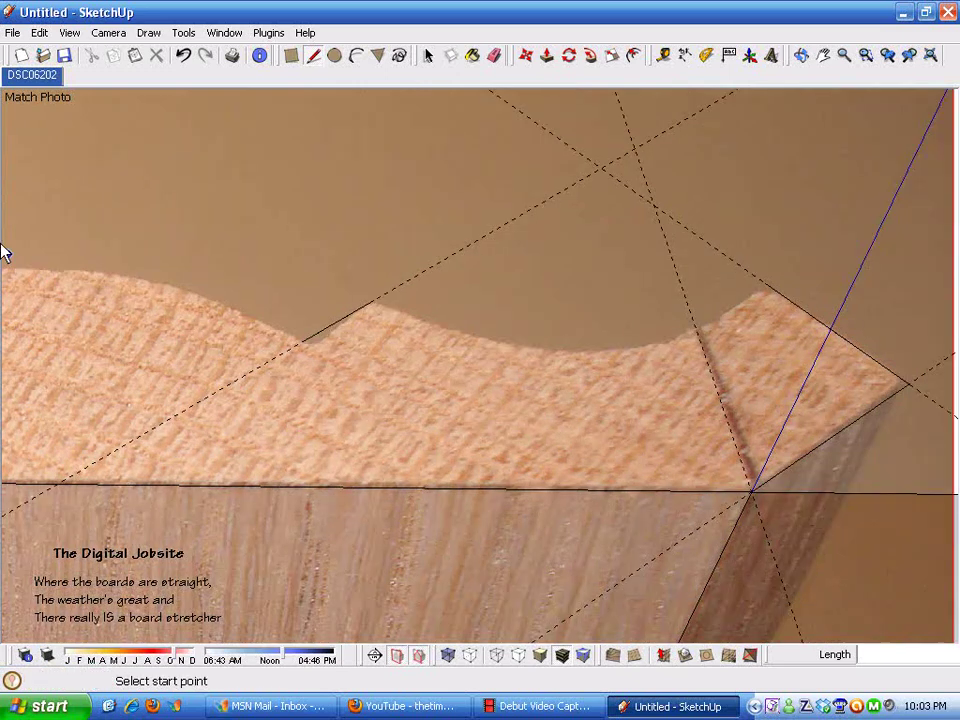
- Draw an arc tracing the concave notch near the right end of the profile
left_click(358, 56)
left_click(764, 283)
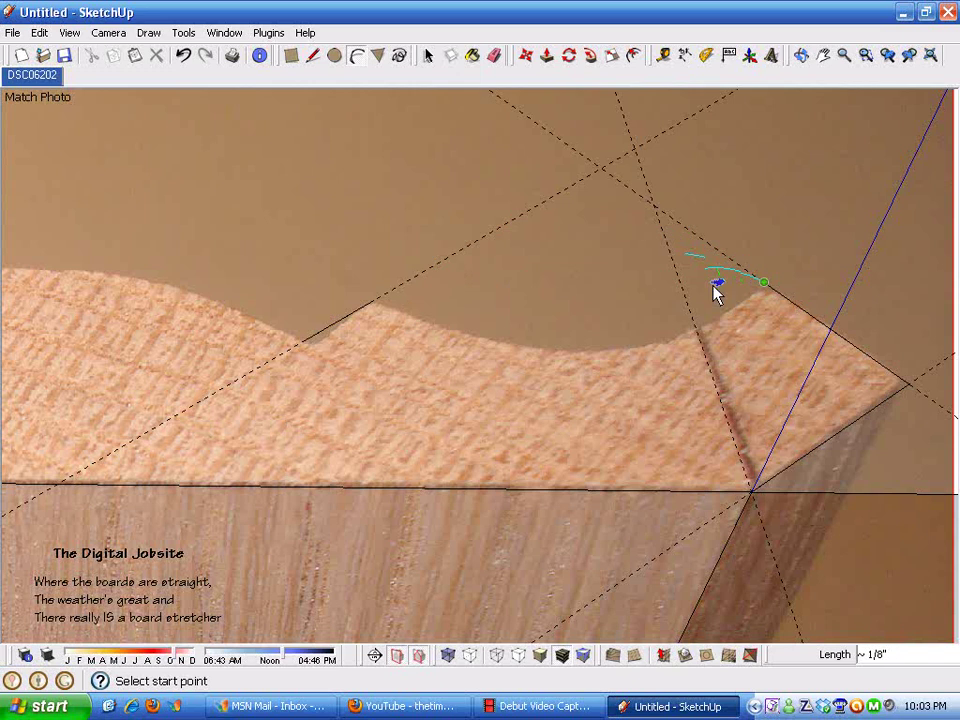
left_click(373, 299)
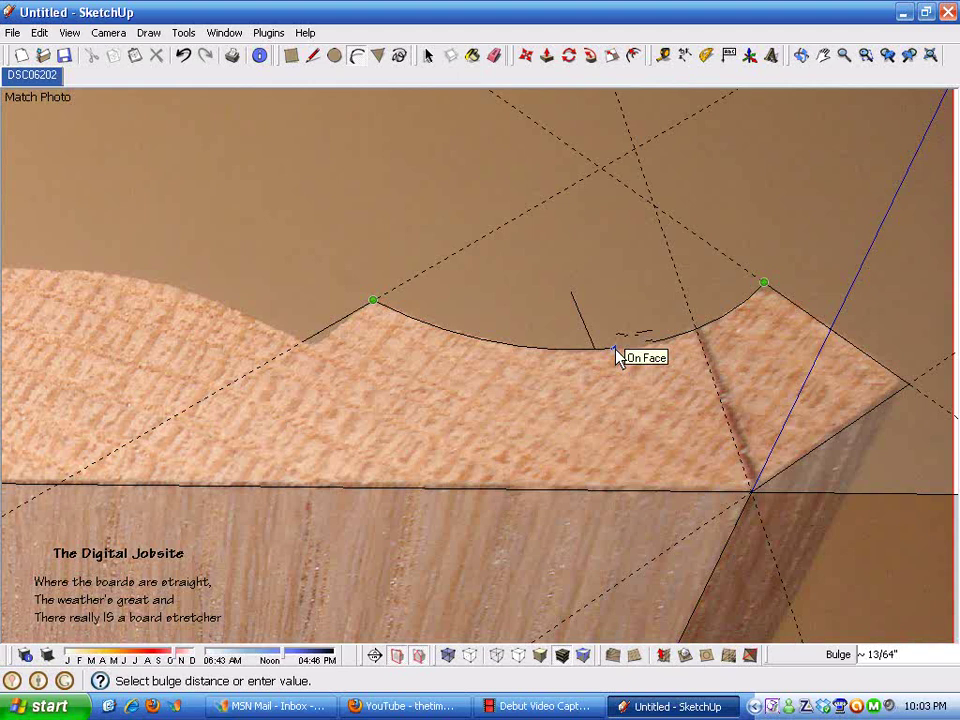
left_click(617, 354)
- Orbit away from the photo, then return to the DSC06202 matched photo scene
mouse_move(908, 302)
middle_mouse_down()
mouse_move(697, 338)
mouse_move(784, 429)
mouse_move(902, 257)
mouse_move(912, 222)
mouse_move(896, 204)
mouse_move(840, 242)
mouse_move(790, 248)
middle_mouse_up()
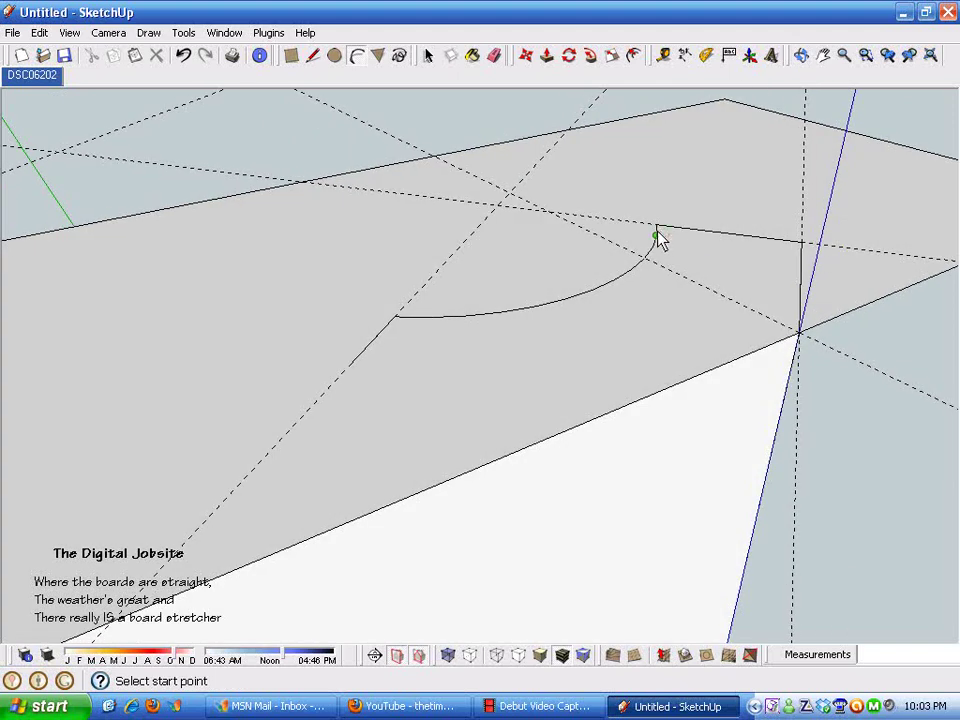
scroll(691, 259, "down", 1)
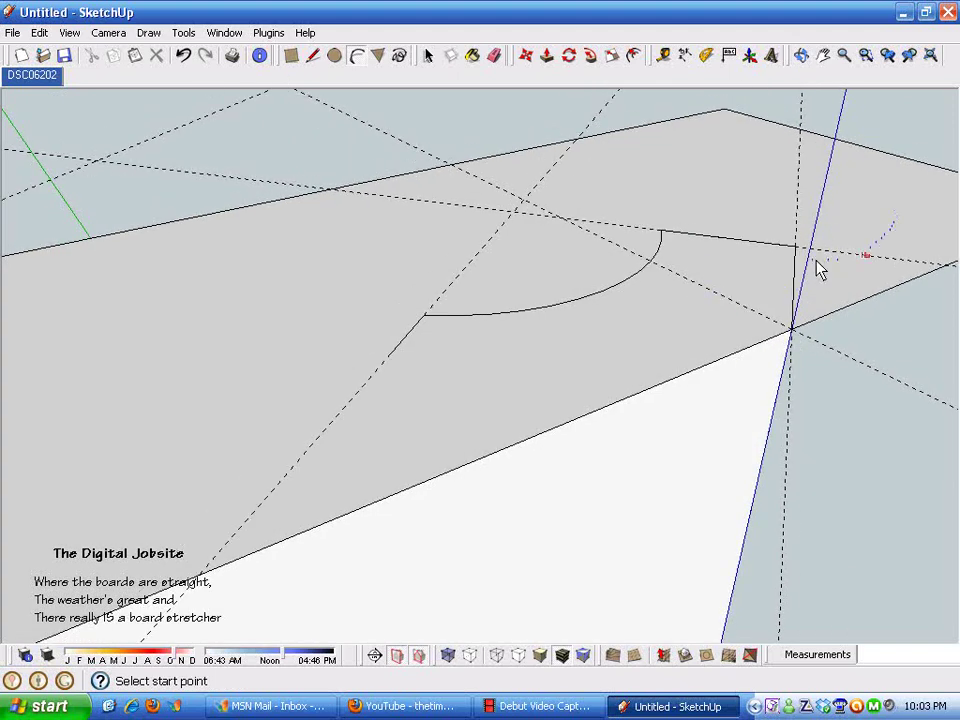
left_click(32, 76)
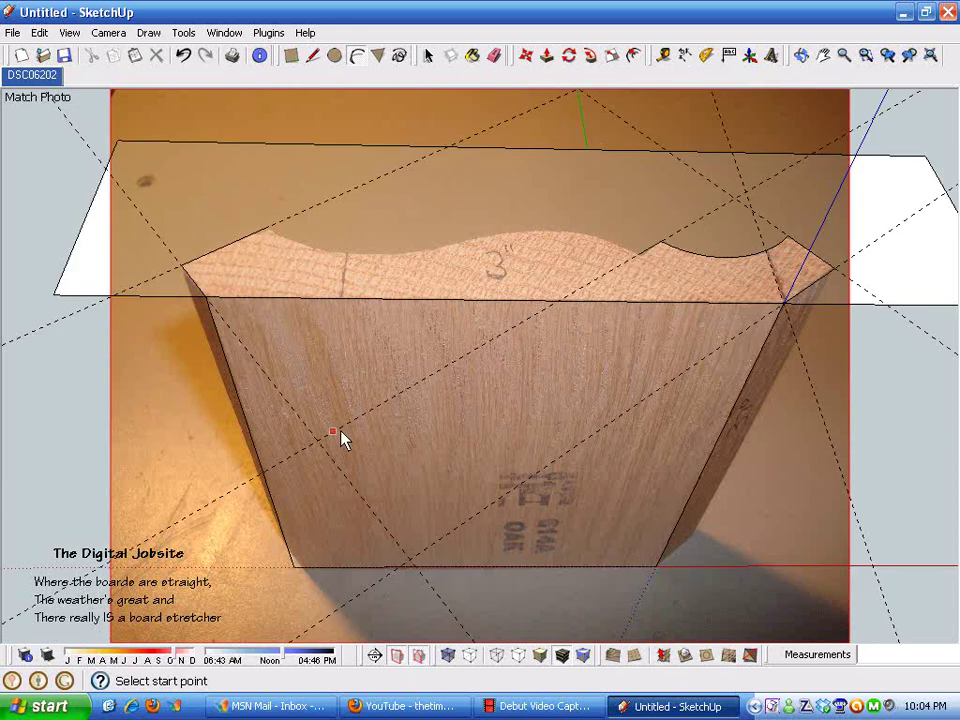
scroll(340, 220, "up", 3)
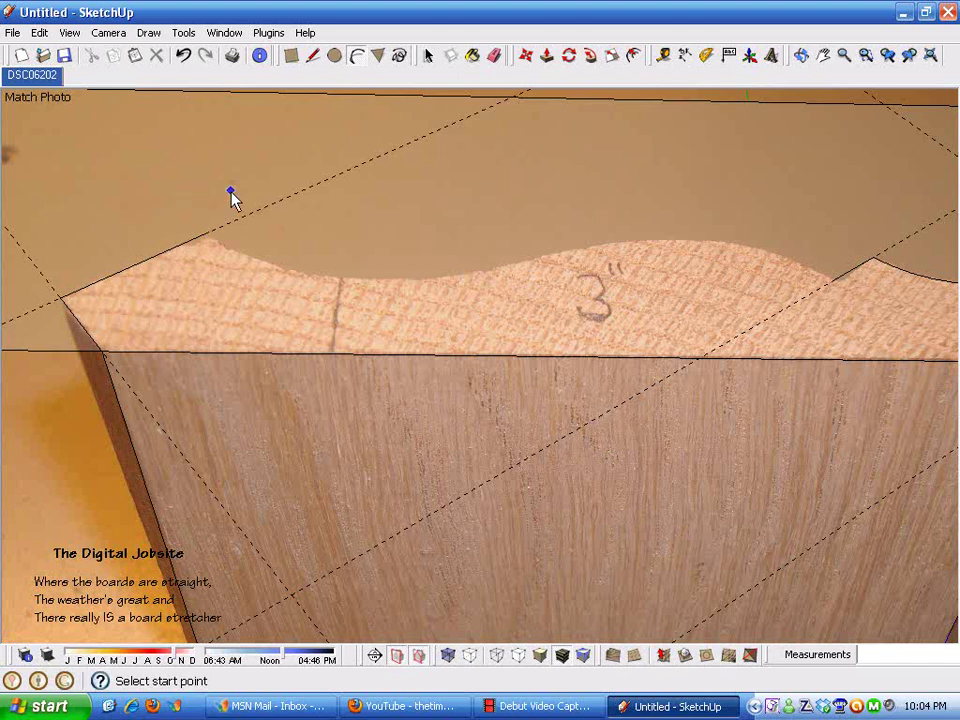
- Draw an arc from the board's top-left corner that follows the left dip
left_click(208, 231)
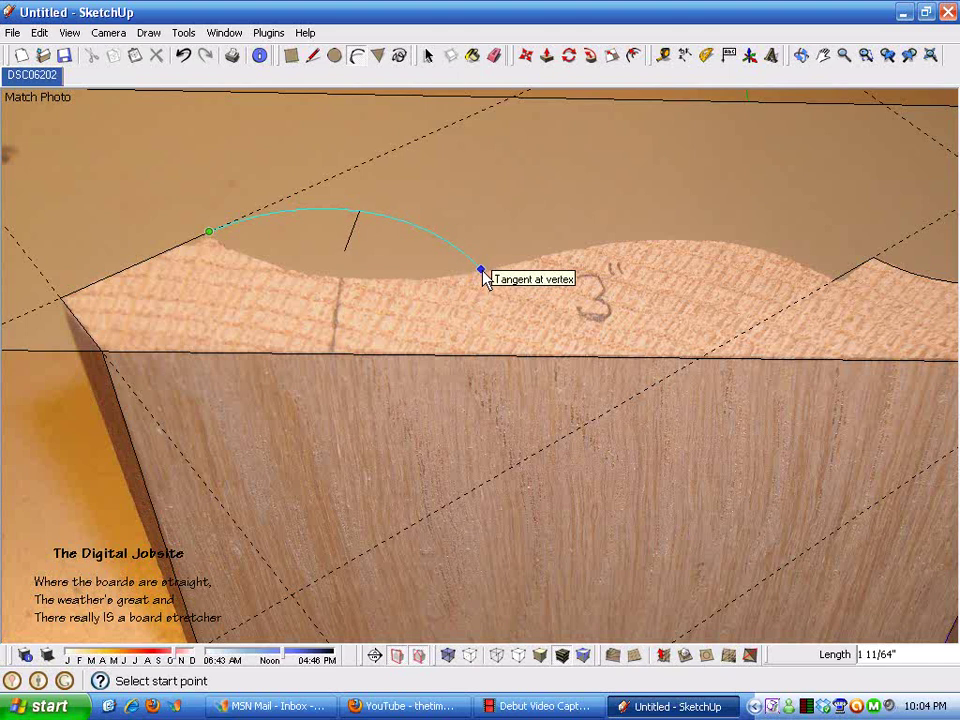
scroll(483, 272, "up", 3)
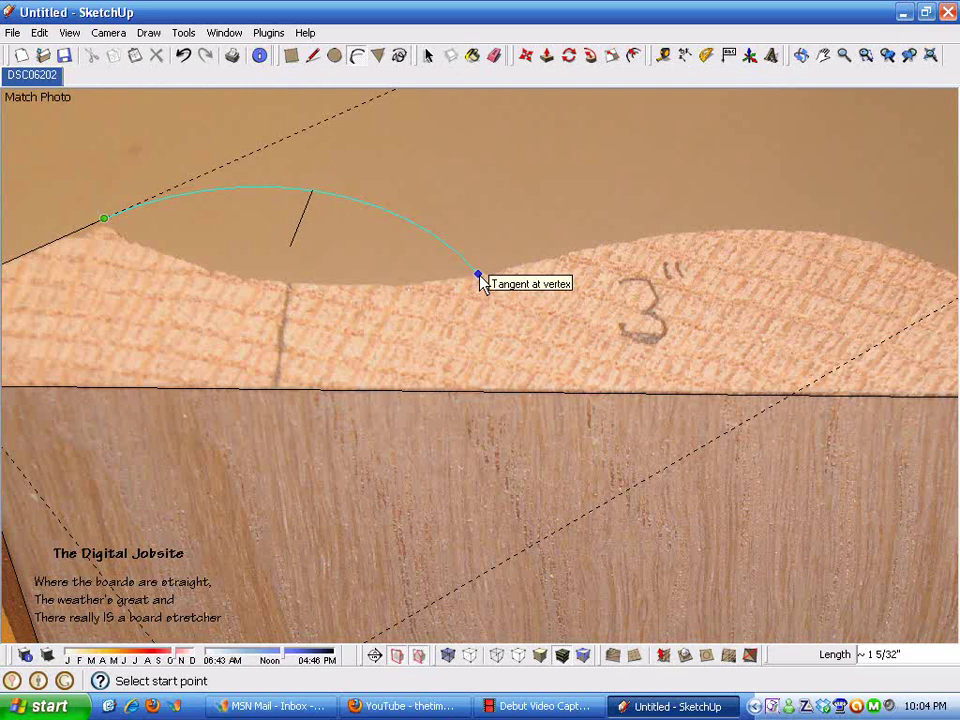
left_click(479, 274)
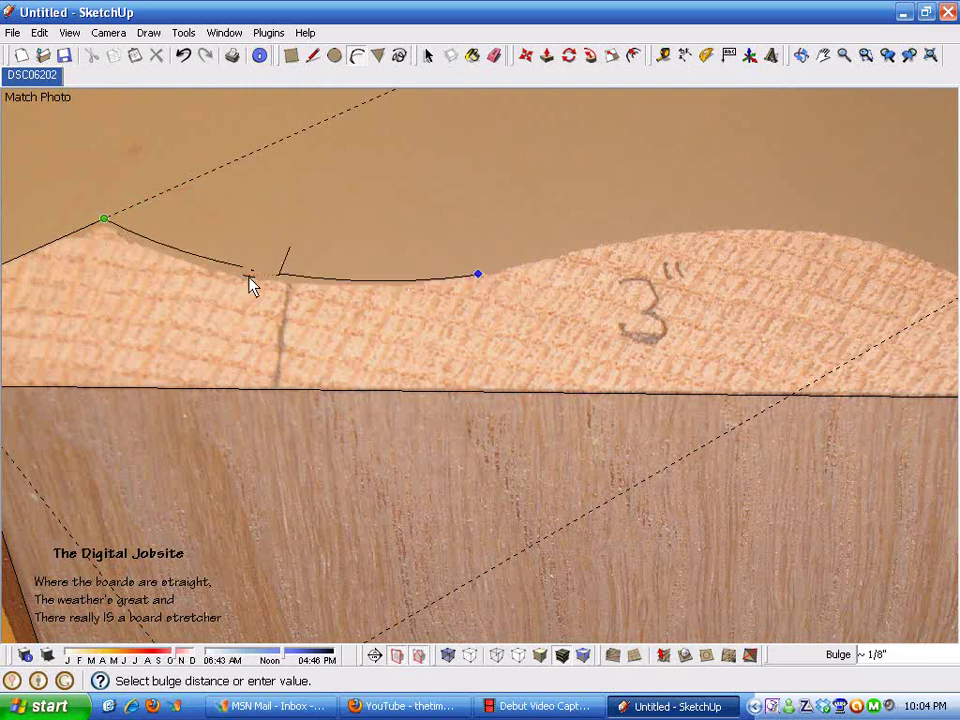
left_click(389, 296)
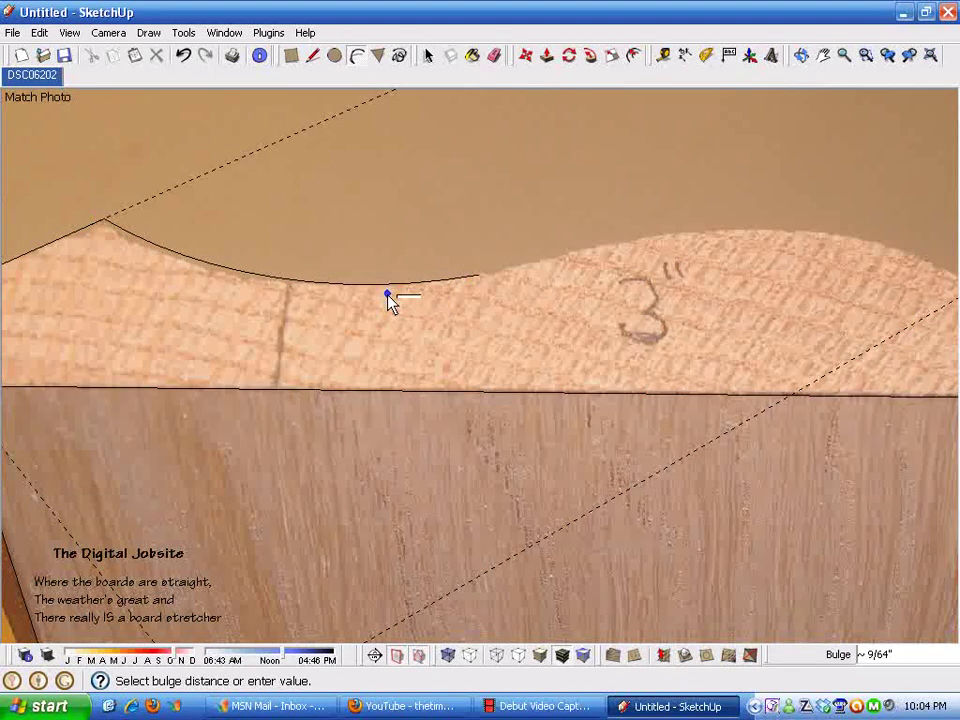
scroll(96, 270, "down", 4)
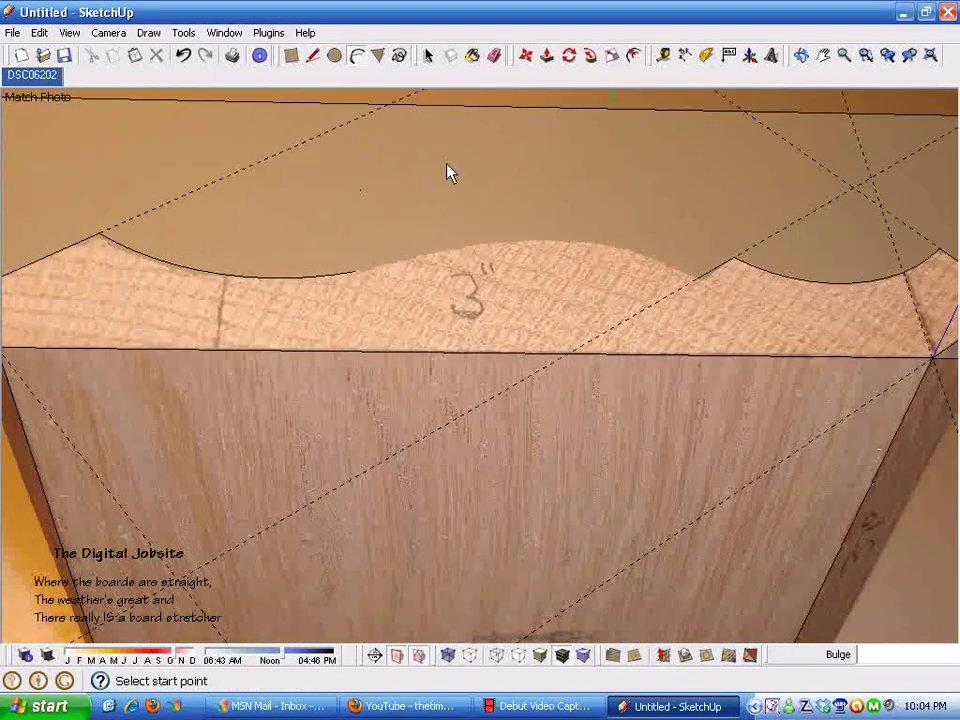
scroll(403, 266, "up", 3)
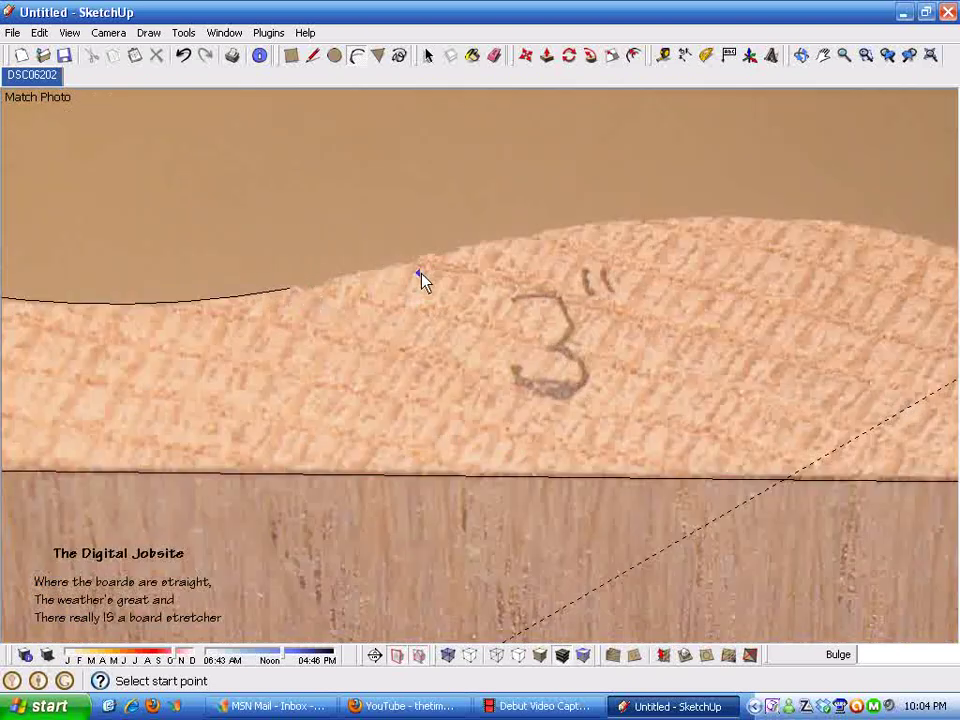
- Chain tangent arcs over the central hump to where it meets the next dip
left_click(289, 288)
left_click(495, 245)
left_click(495, 246)
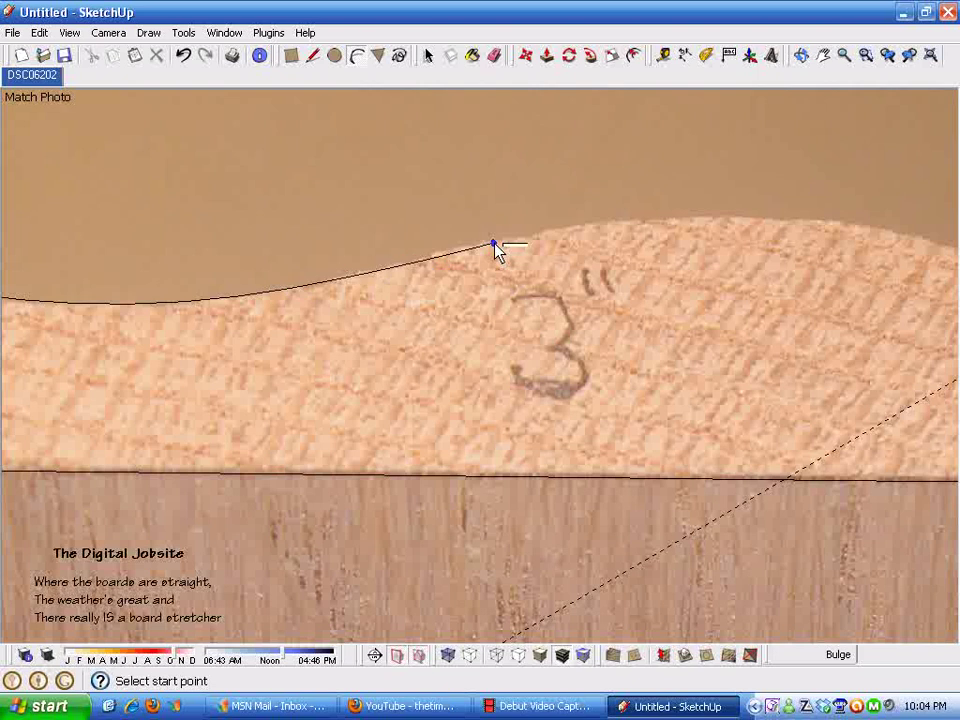
left_click(499, 245)
scroll(230, 185, "down", 2)
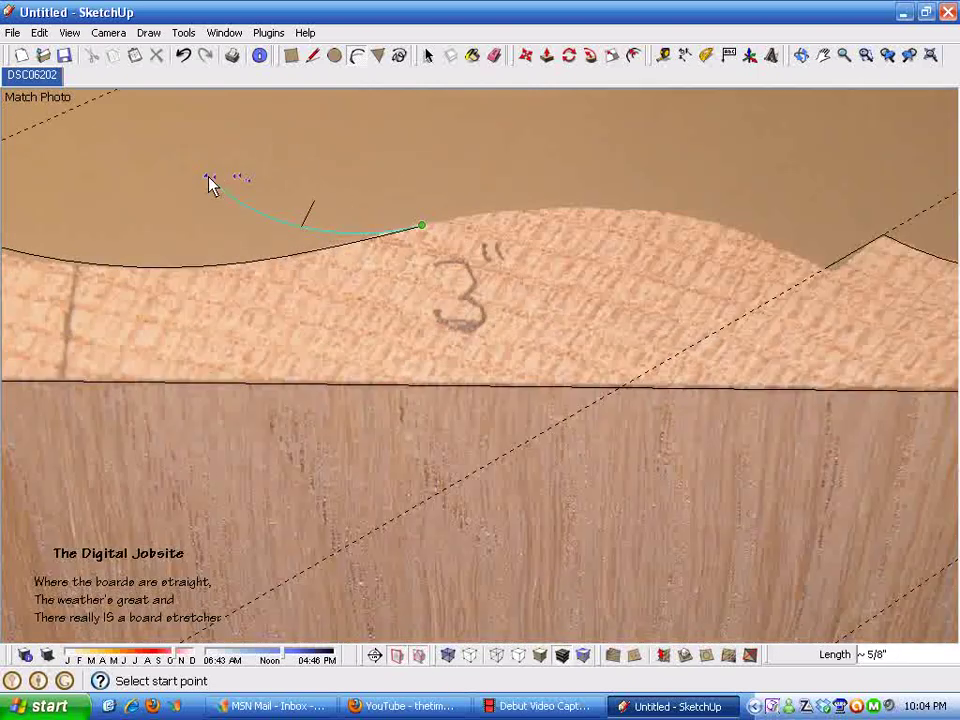
left_click(822, 271)
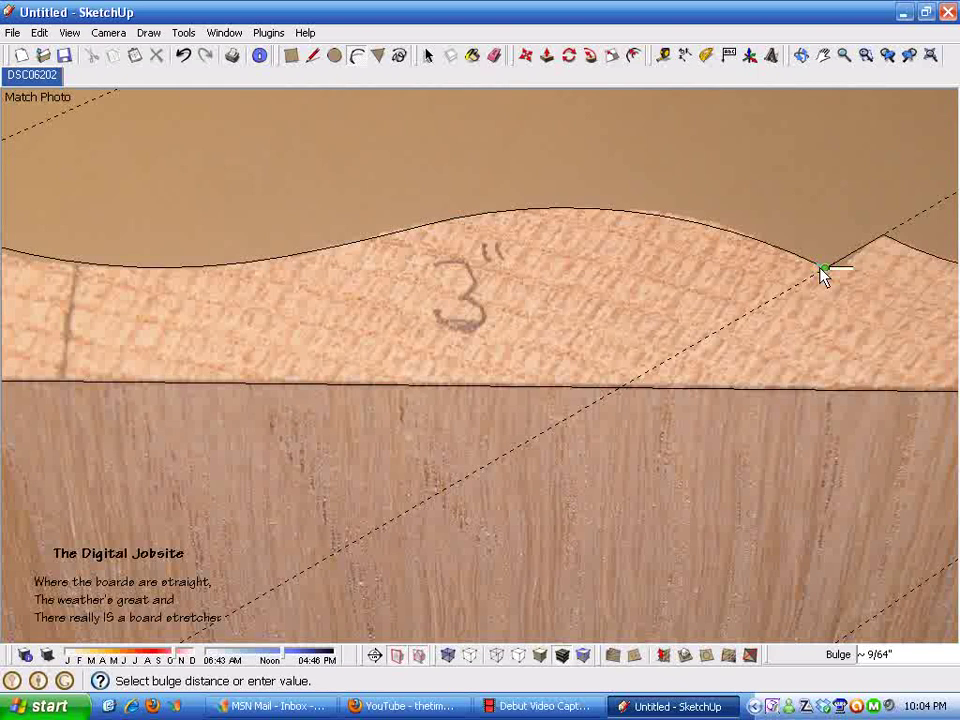
left_click(821, 272)
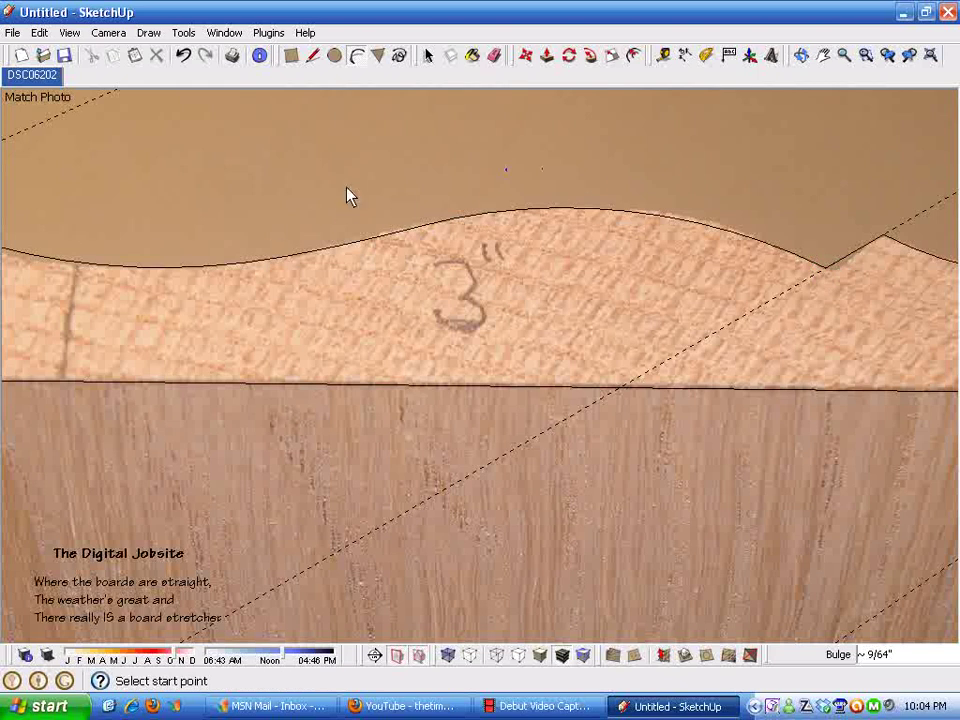
scroll(360, 210, "down", 4)
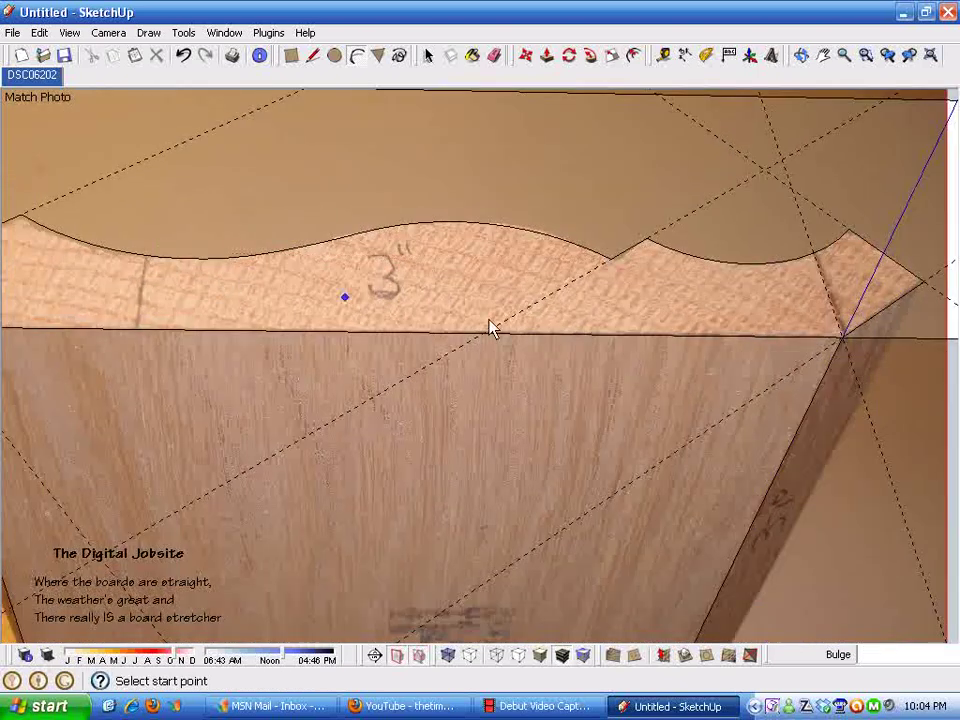
- Select the traced profile face together with all of its bounding edges
scroll(630, 325, "down", 1)
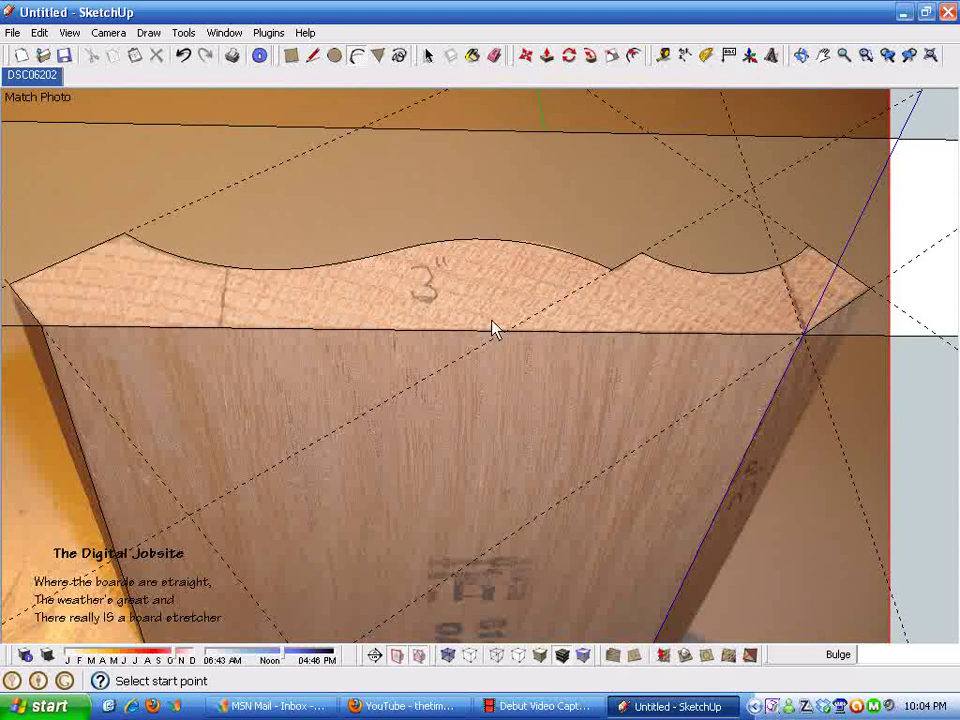
key("space")
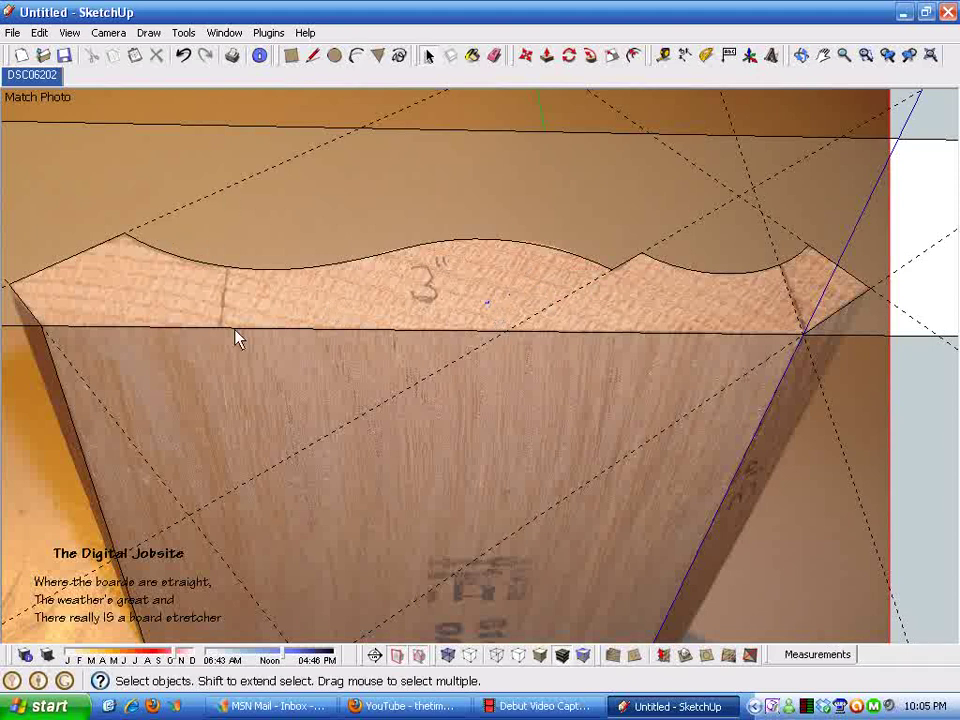
left_click(376, 295)
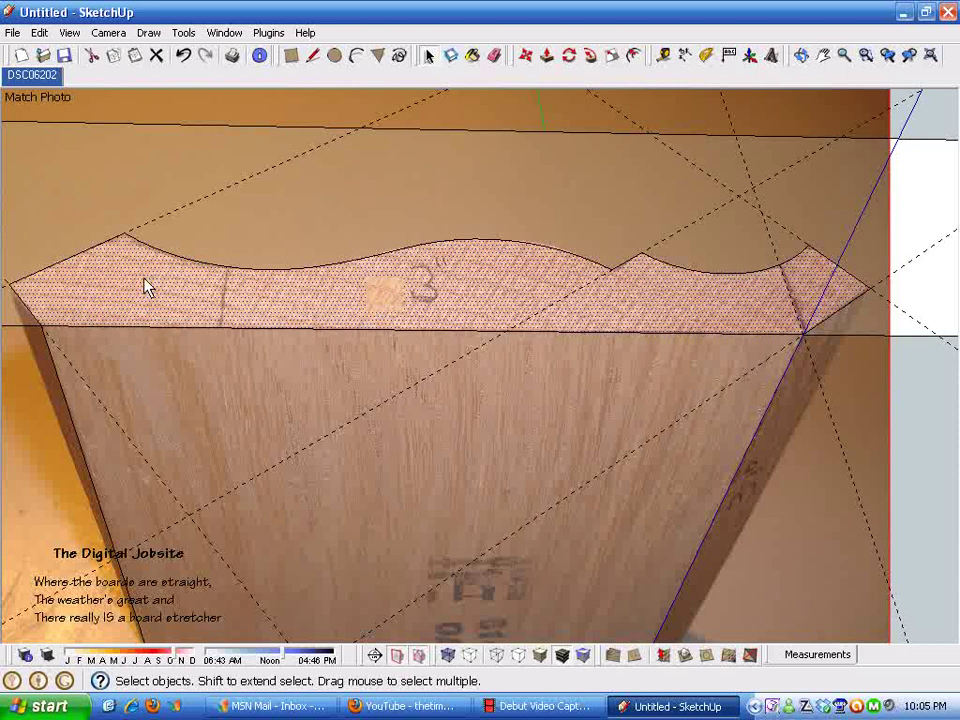
double_click(411, 296)
scroll(525, 272, "down", 3)
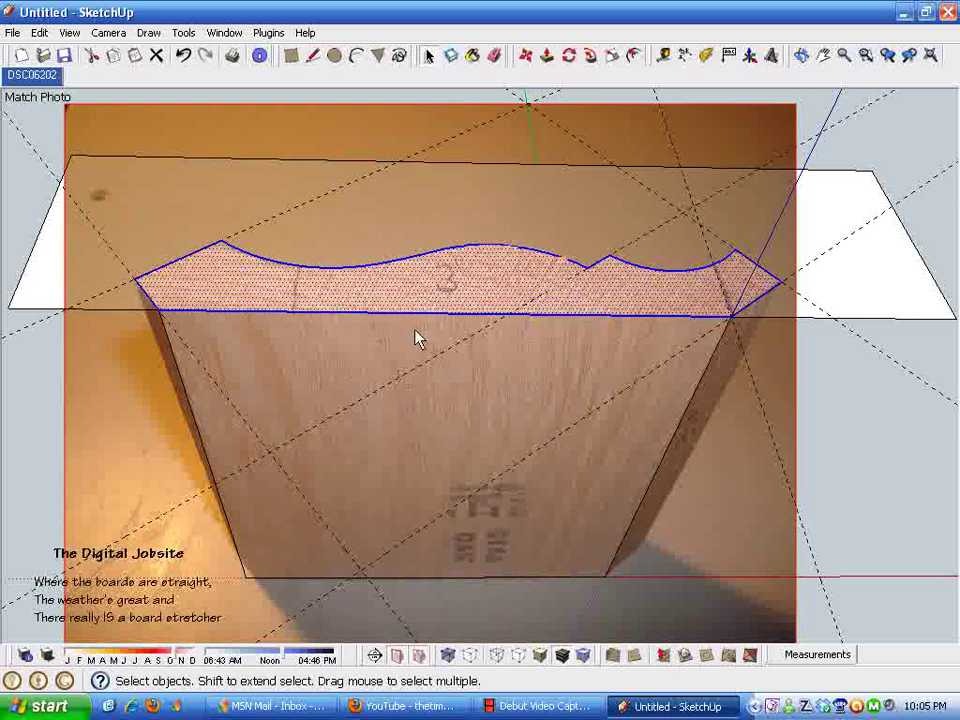
scroll(339, 280, "down", 2)
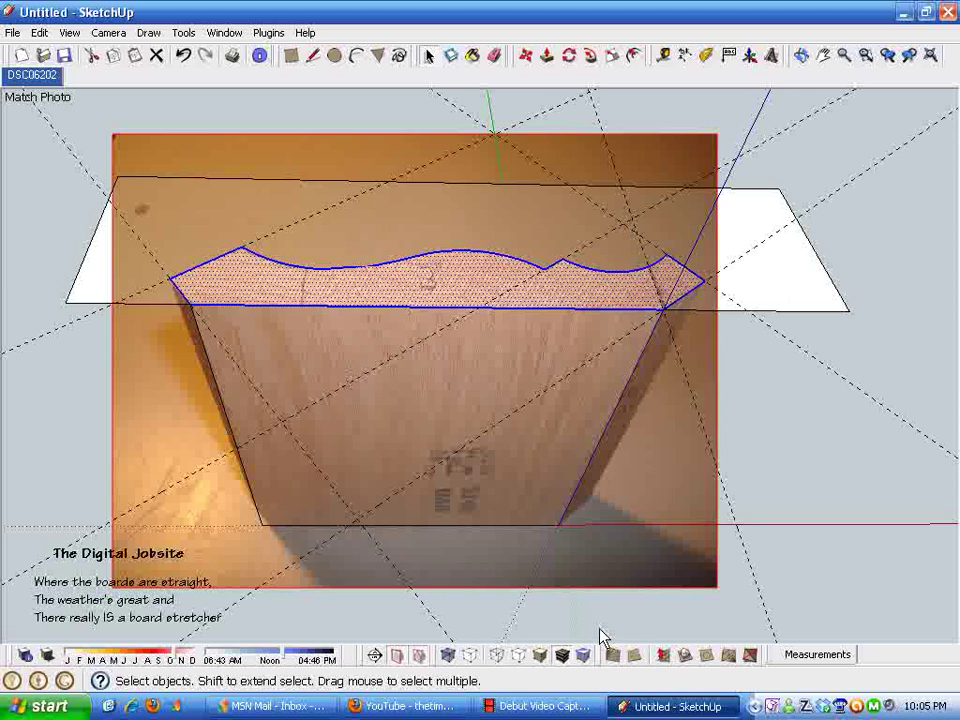